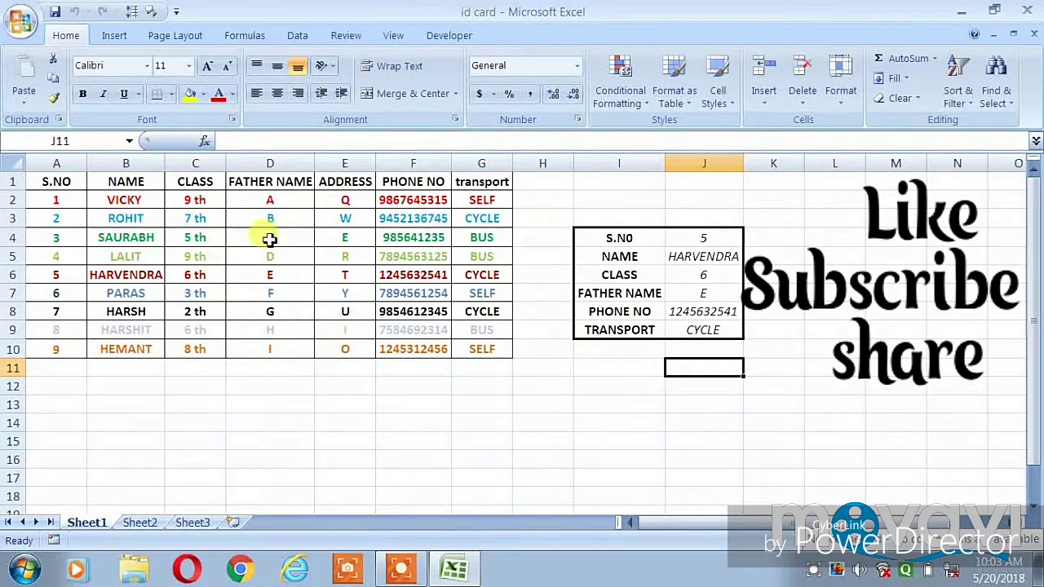
- Enter S.NO 1 in the ID card's J4, then change it to 6
click(684, 239)
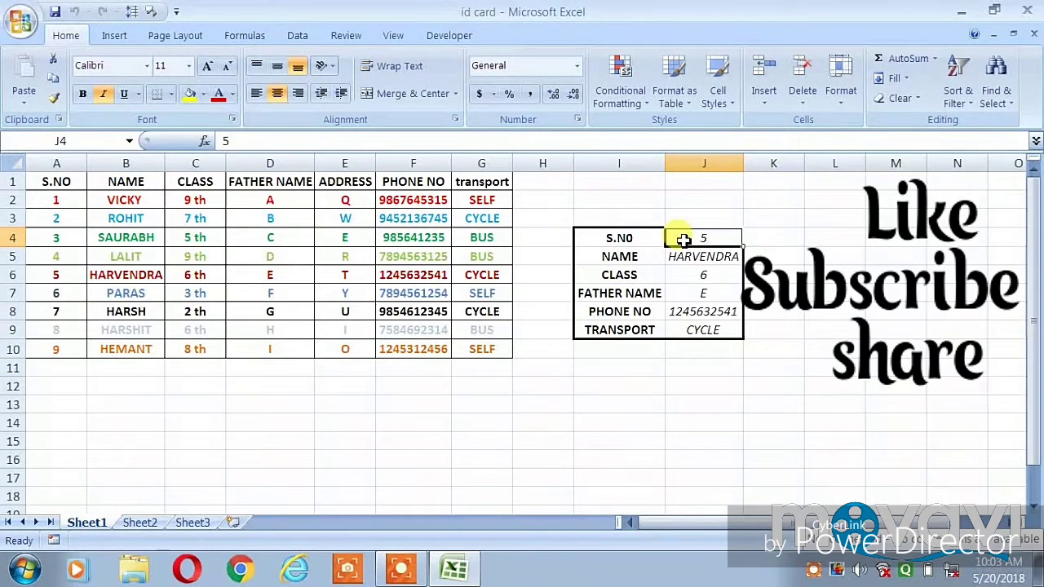
key(BackSpace)
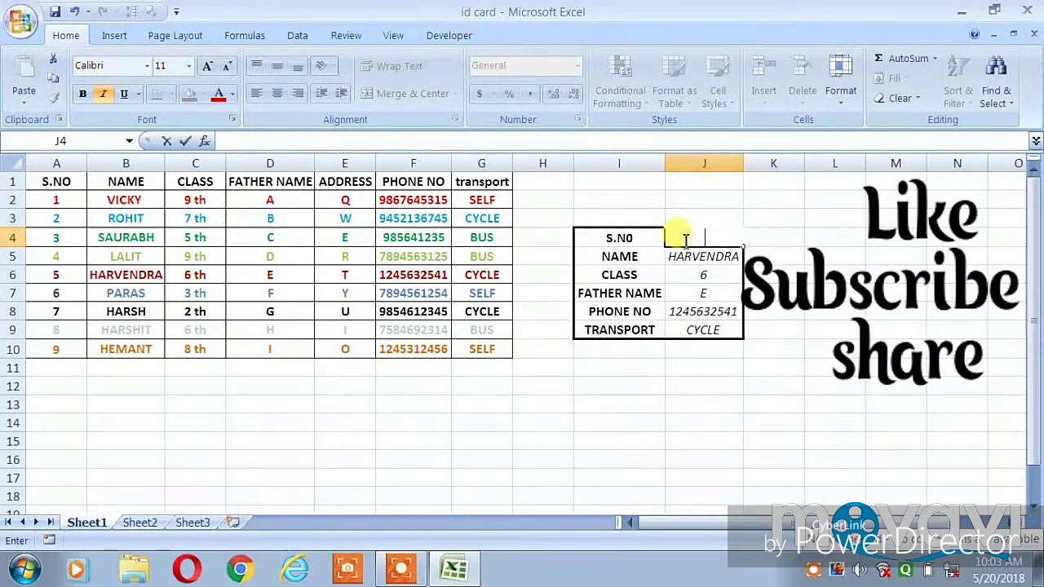
text(1)
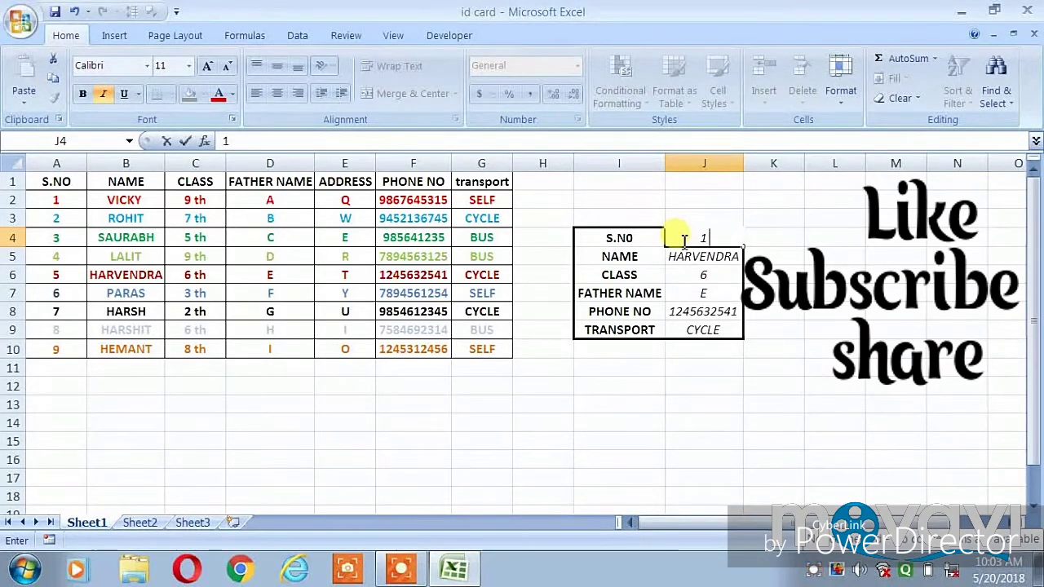
key(Return)
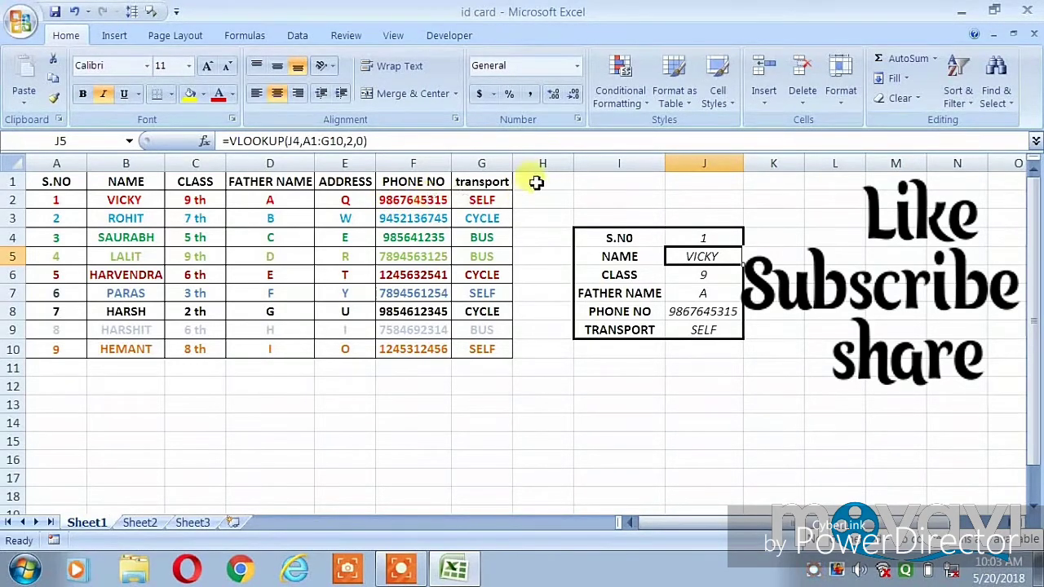
click(713, 242)
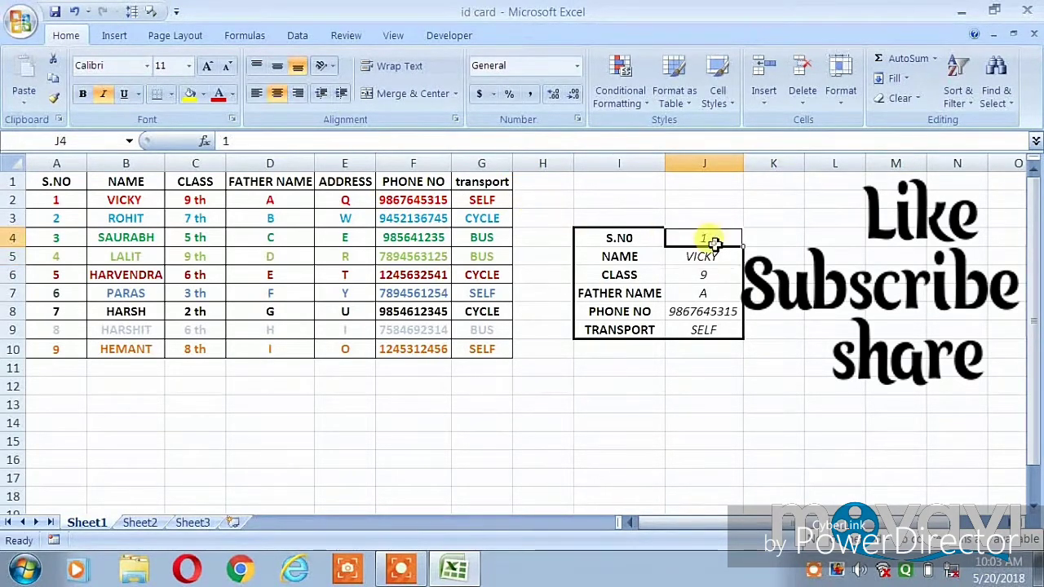
key(BackSpace)
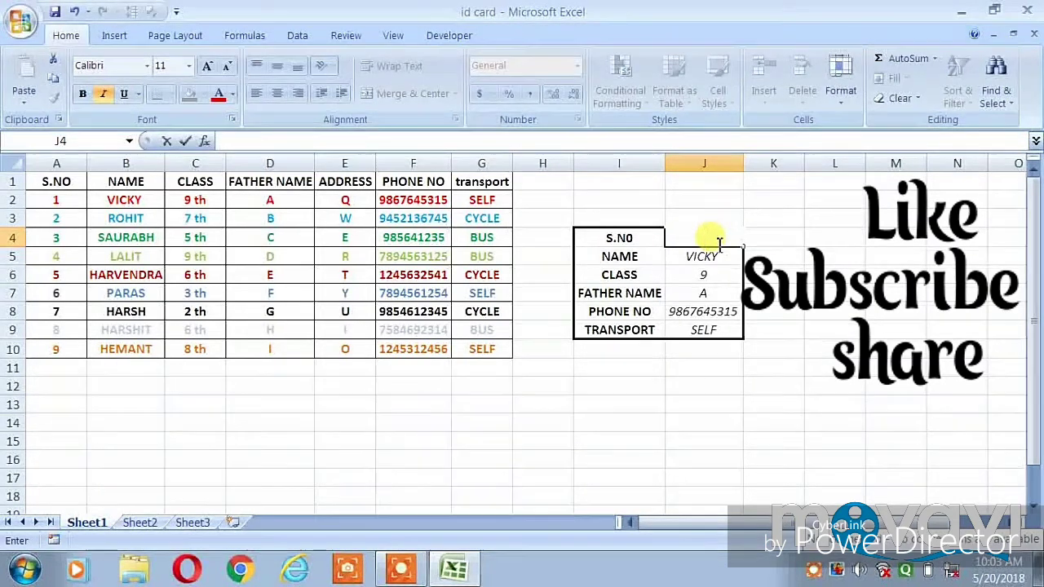
text(6)
key(Return)
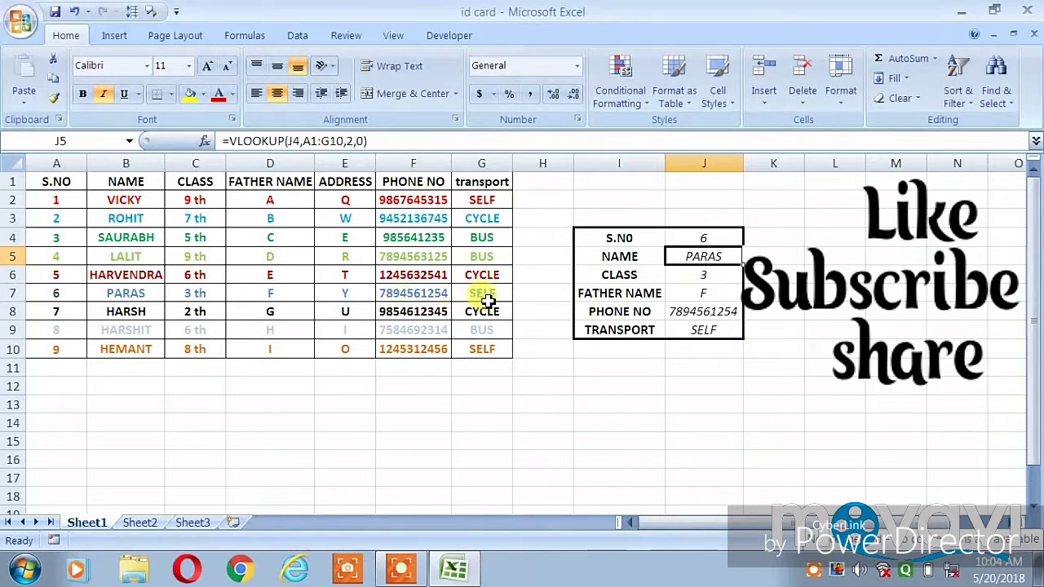
- Review the VLOOKUP formulas behind the FATHER NAME, CLASS, NAME and TRANSPORT fields
click(672, 379)
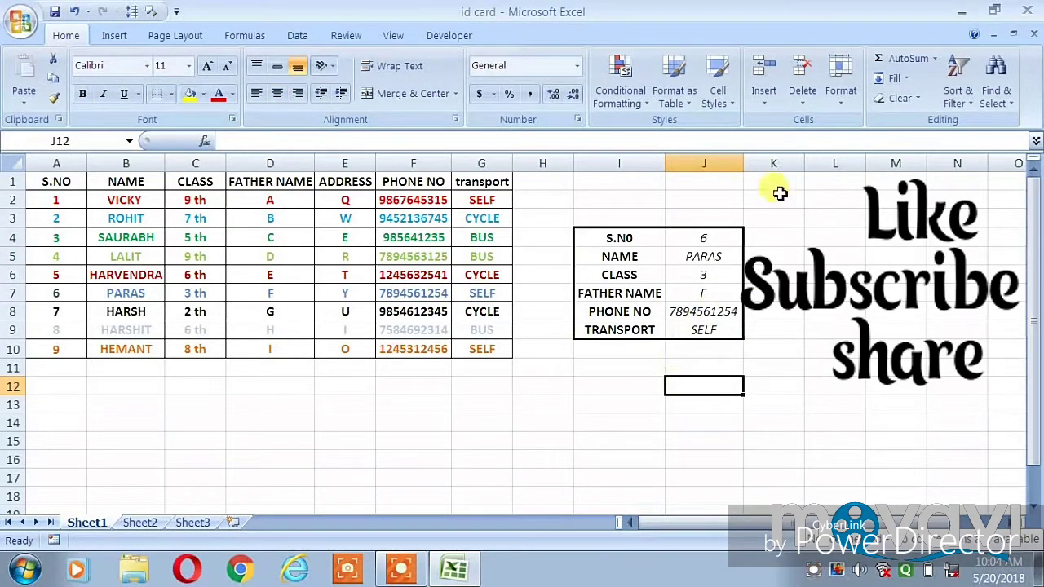
click(694, 296)
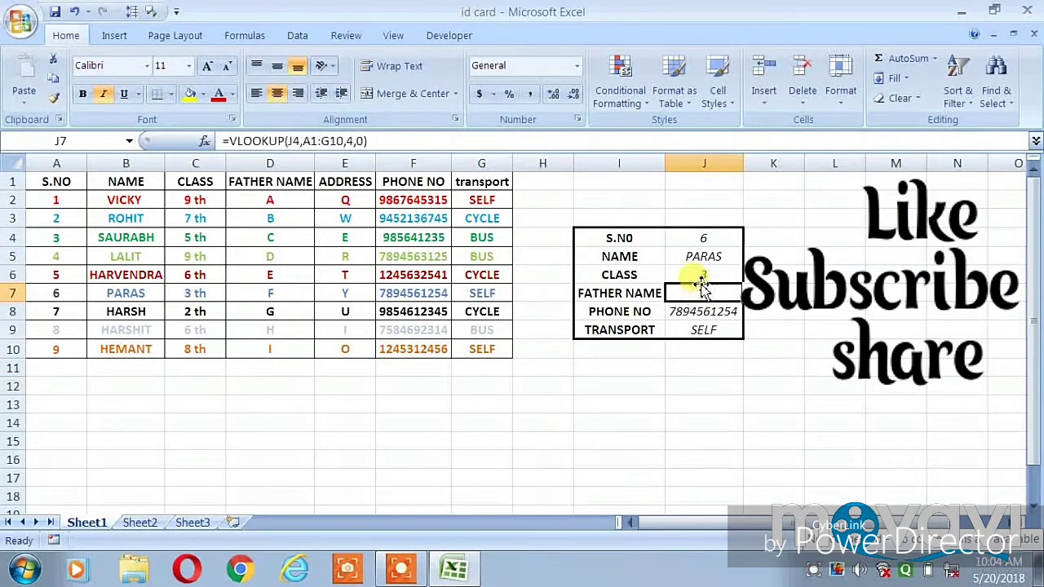
click(696, 275)
click(695, 256)
click(697, 237)
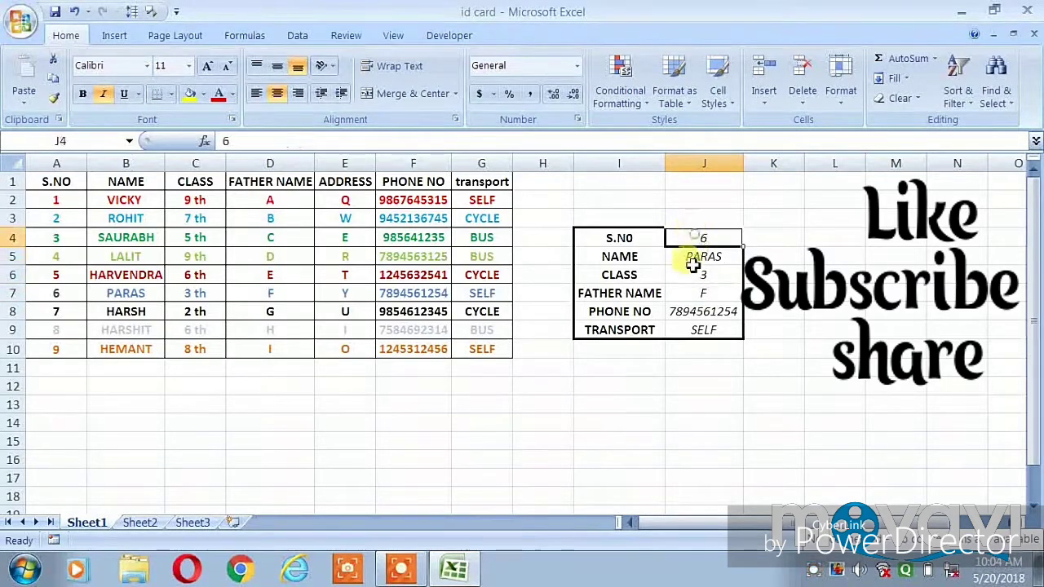
click(695, 330)
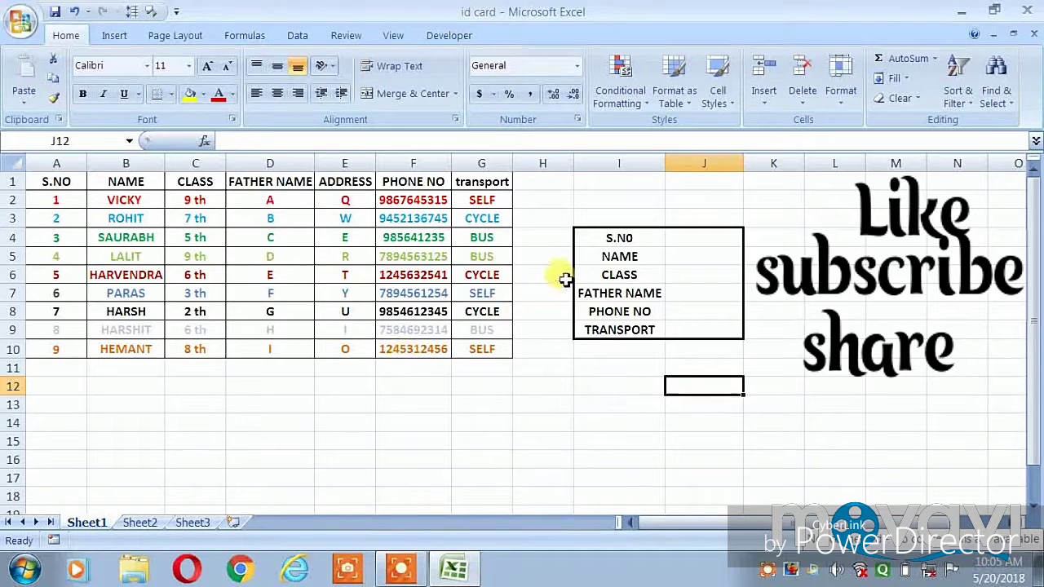
- Enter =vlookup(J4,A1:G10,2,0) in the NAME cell J5
click(681, 263)
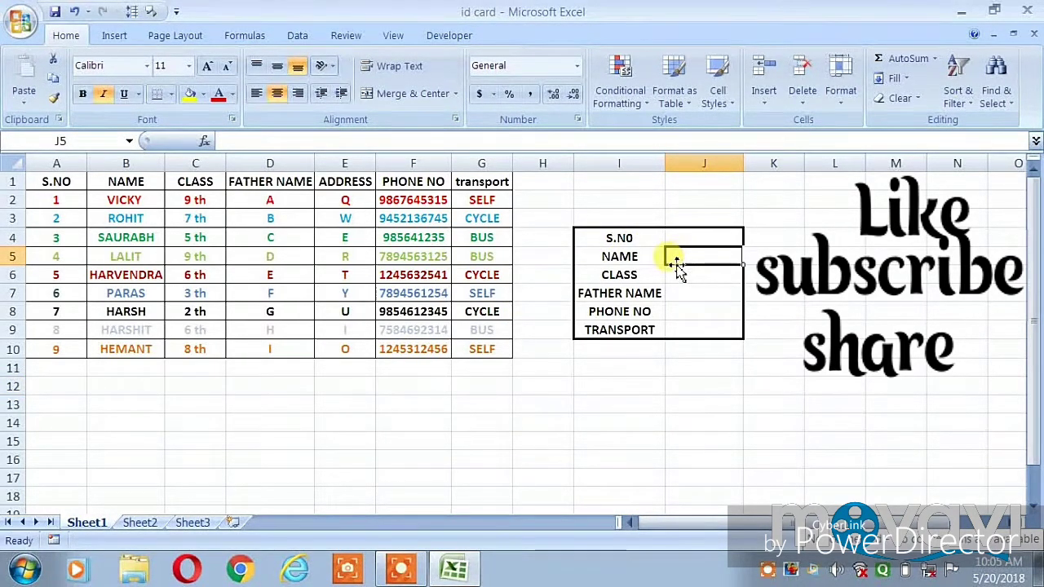
text(=)
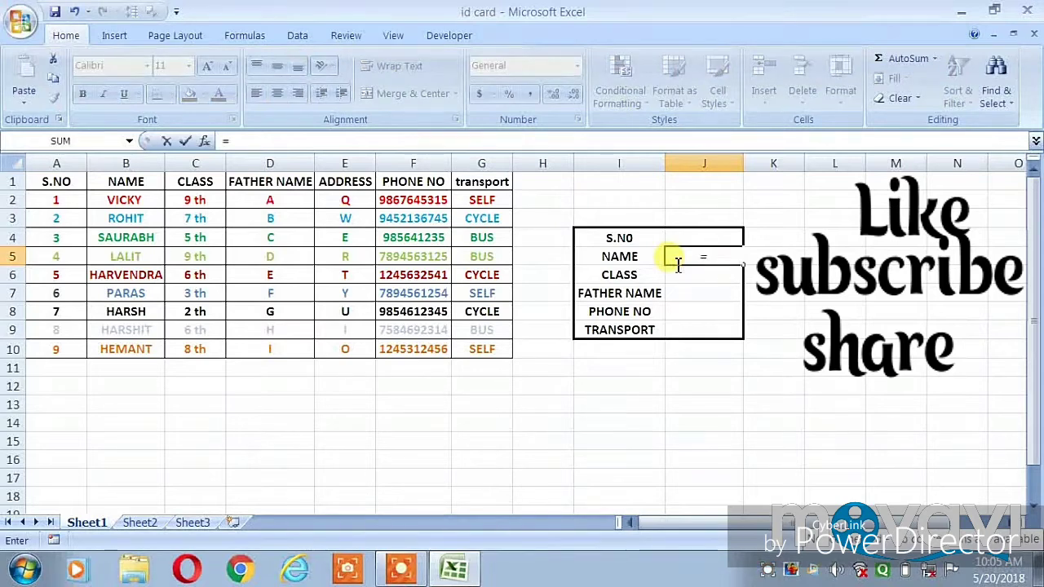
text(v)
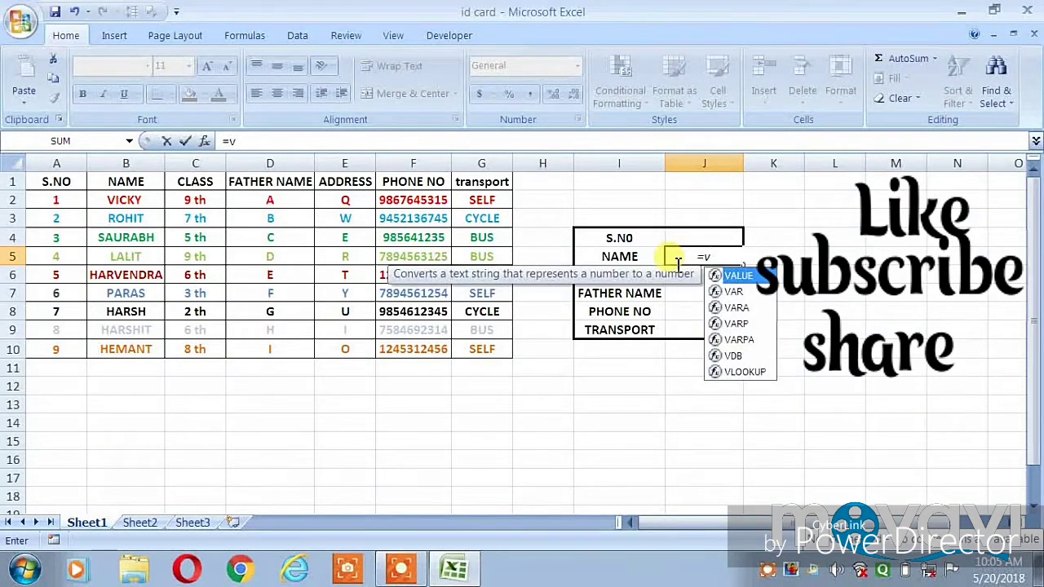
text(loo)
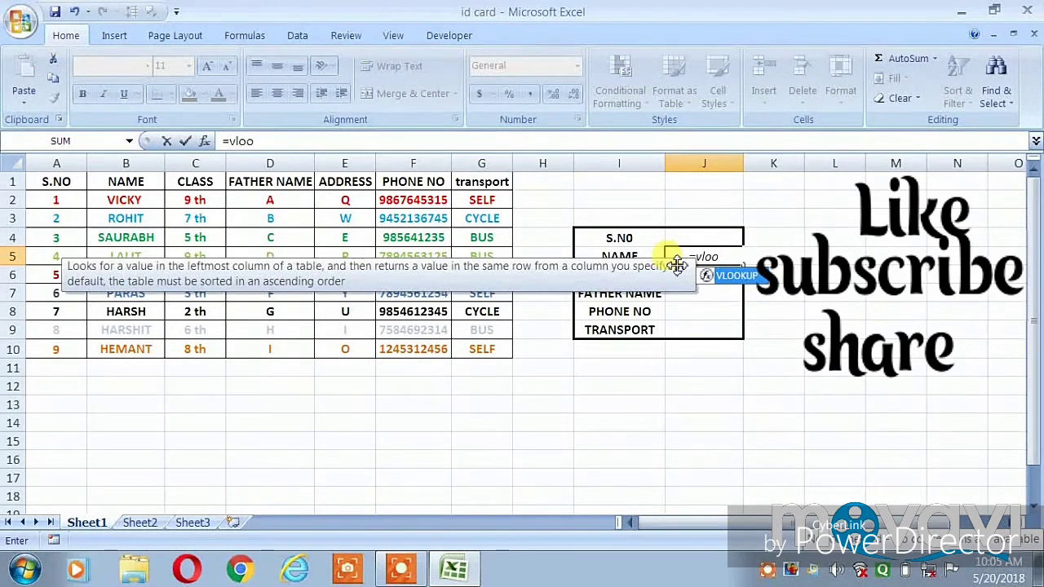
text(kup)
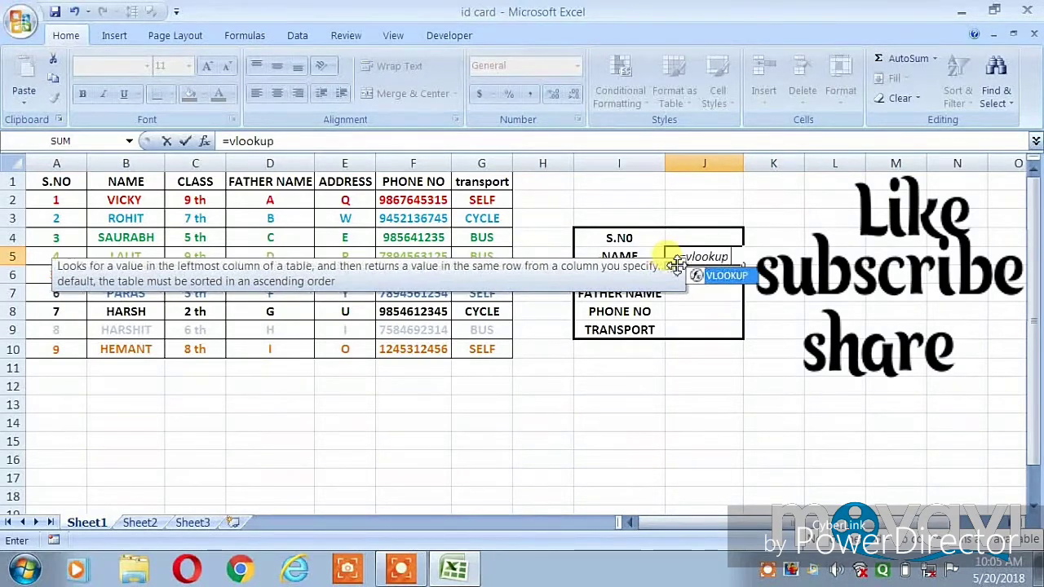
text(()
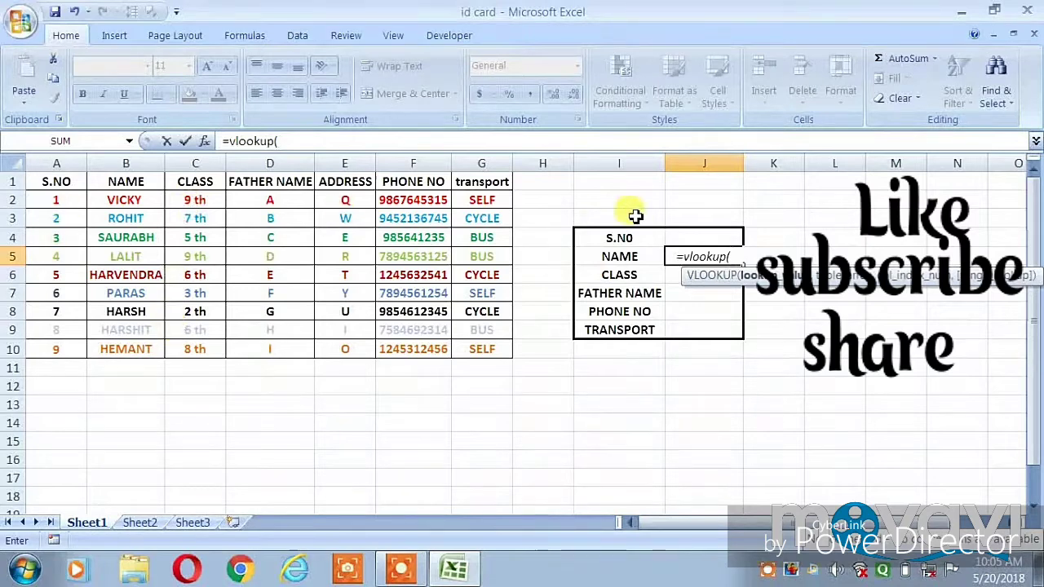
click(714, 237)
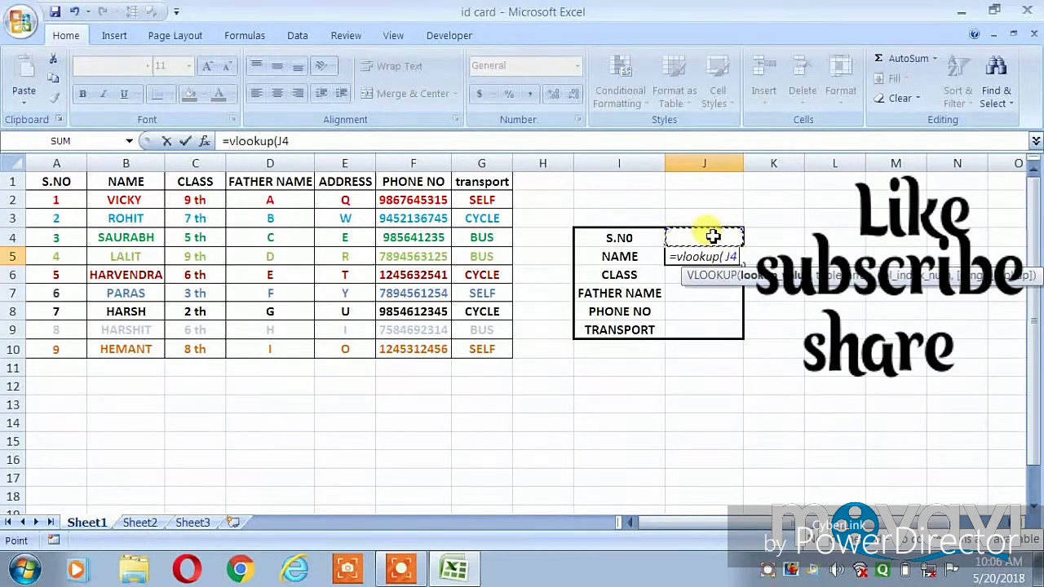
text(,)
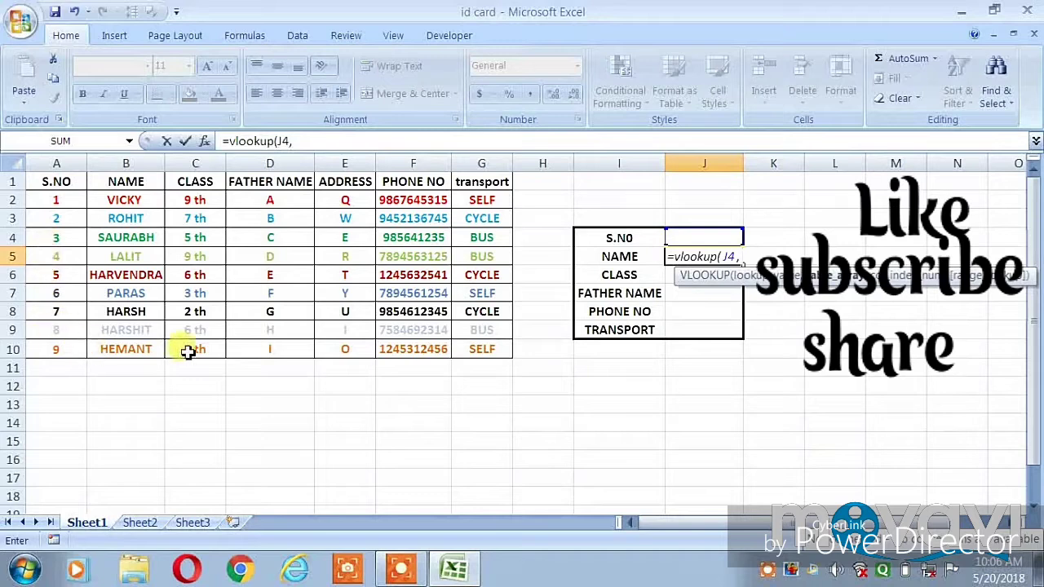
mouse_move(45, 181)
mouse_down()
mouse_move(81, 328)
mouse_move(478, 350)
mouse_up()
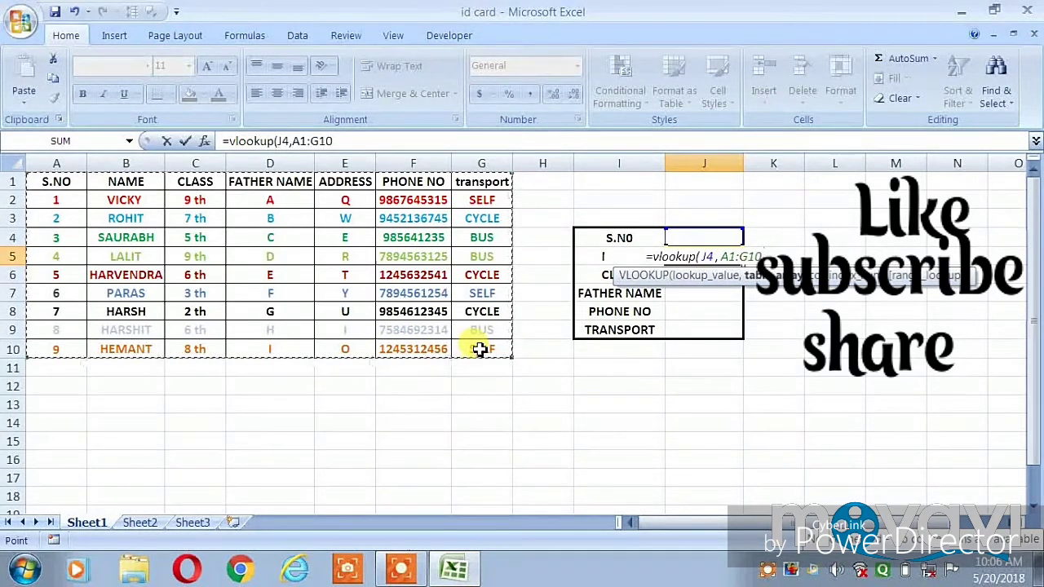
text(,)
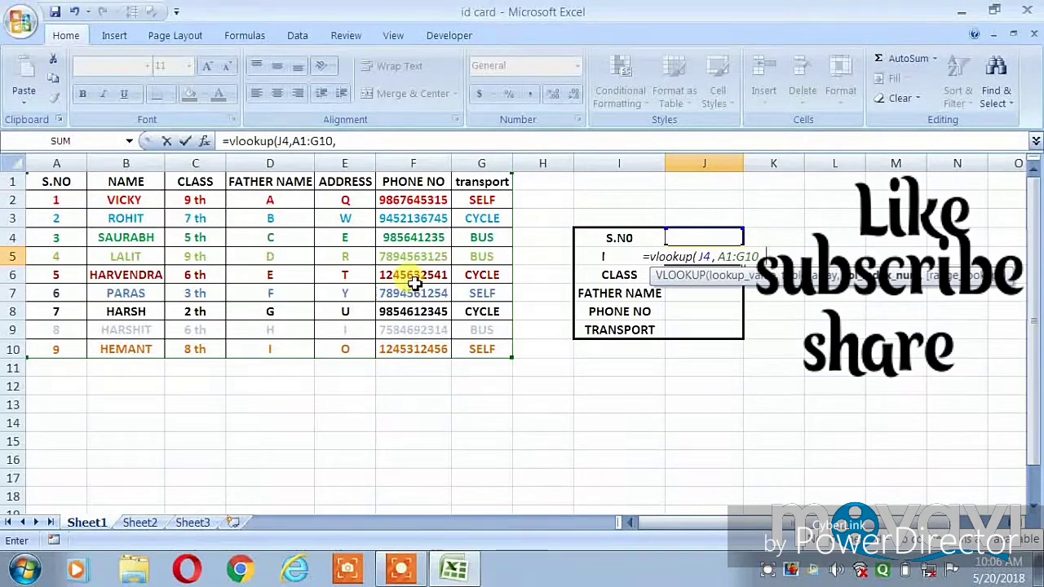
text(2)
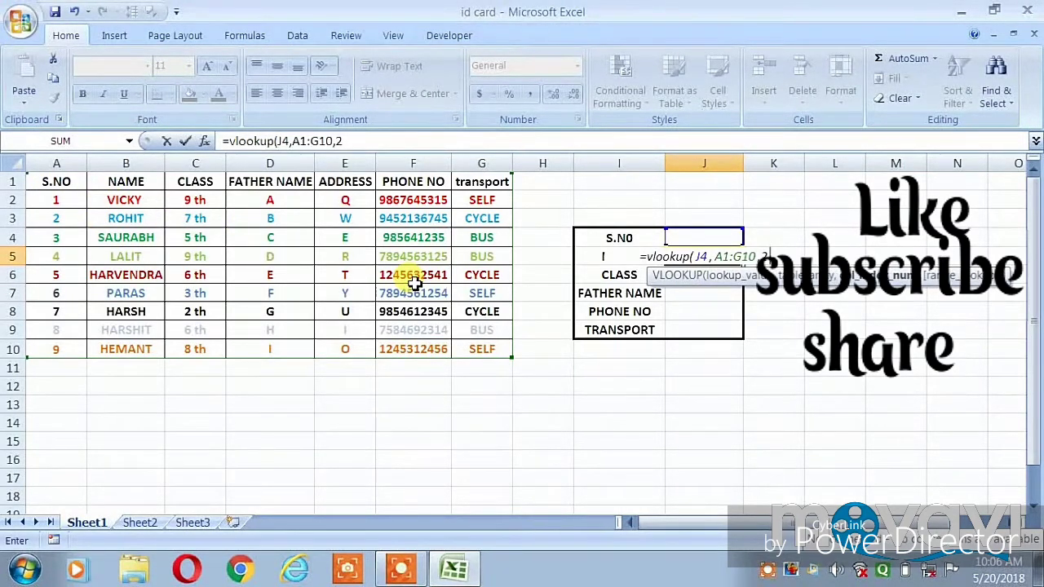
text(,)
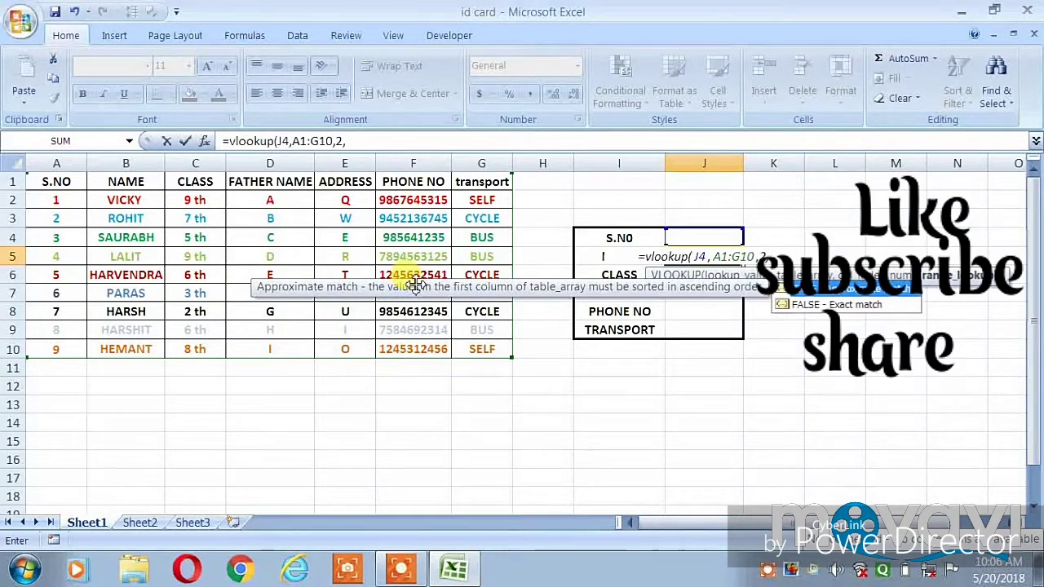
text(0)
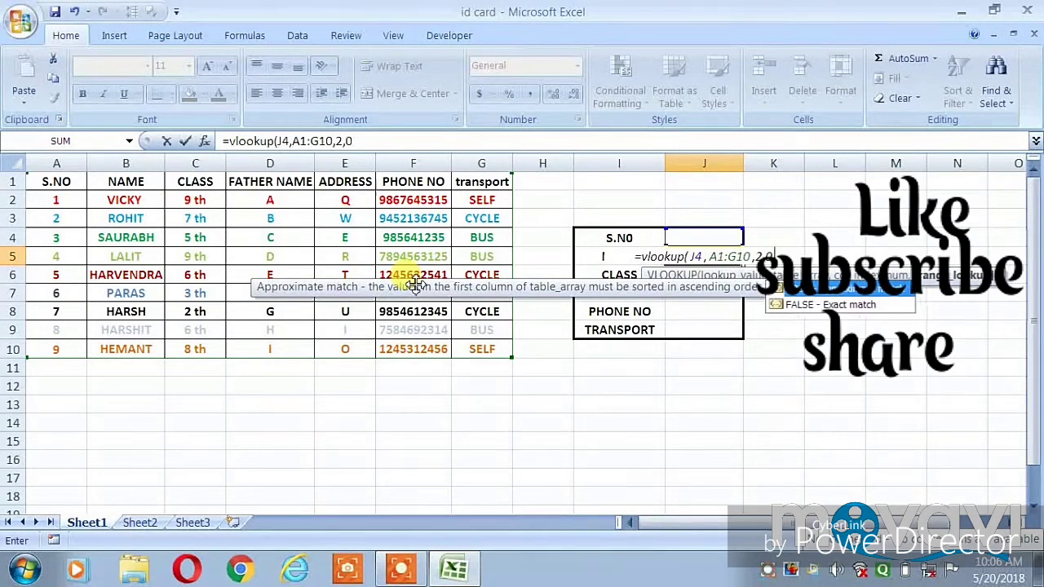
text())
key(Return)
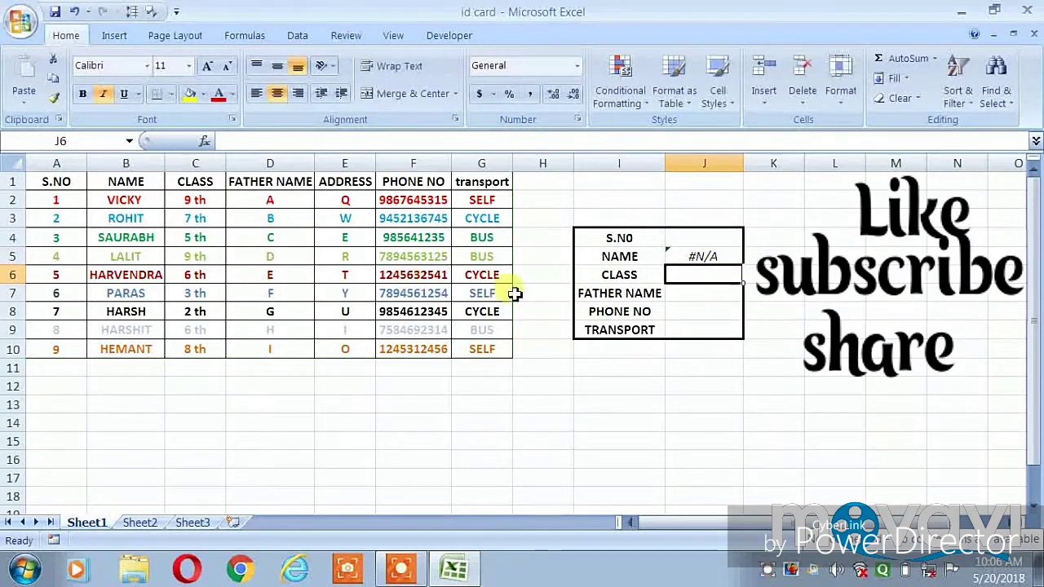
- Set S.NO in J4 to 1, then to 6, so NAME shows student 6's name
click(713, 242)
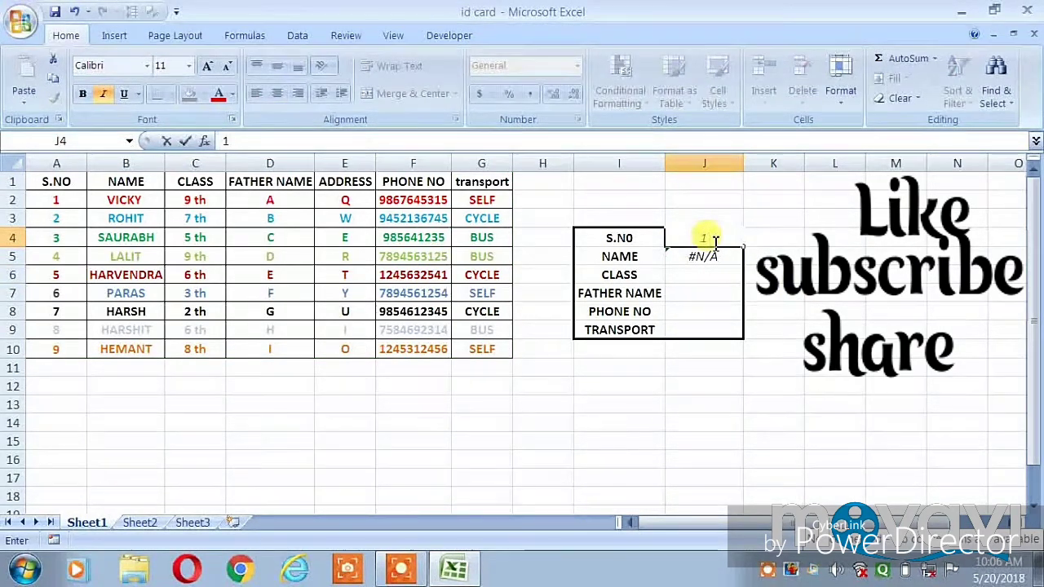
text(1)
key(Return)
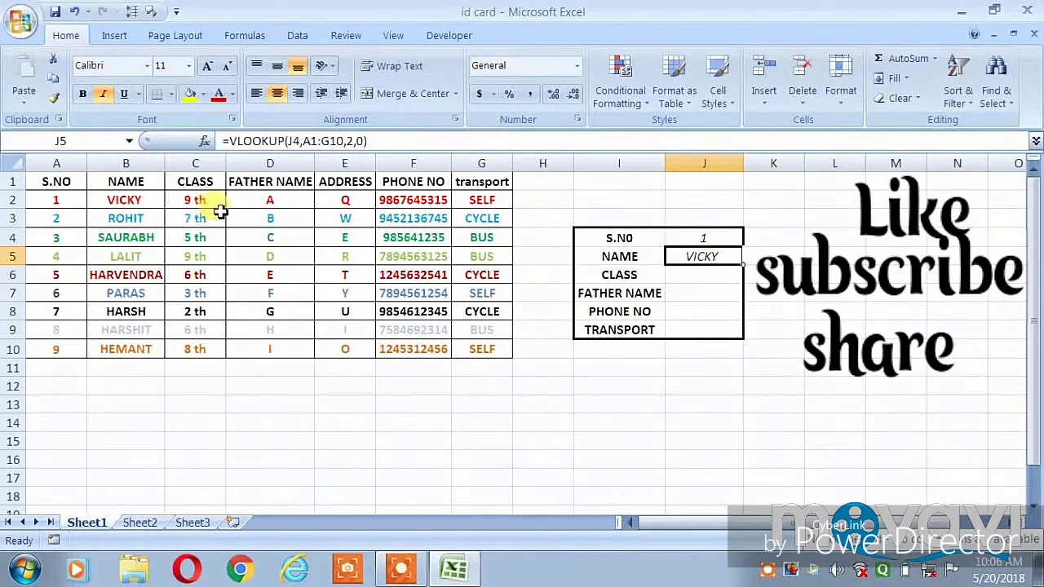
click(718, 233)
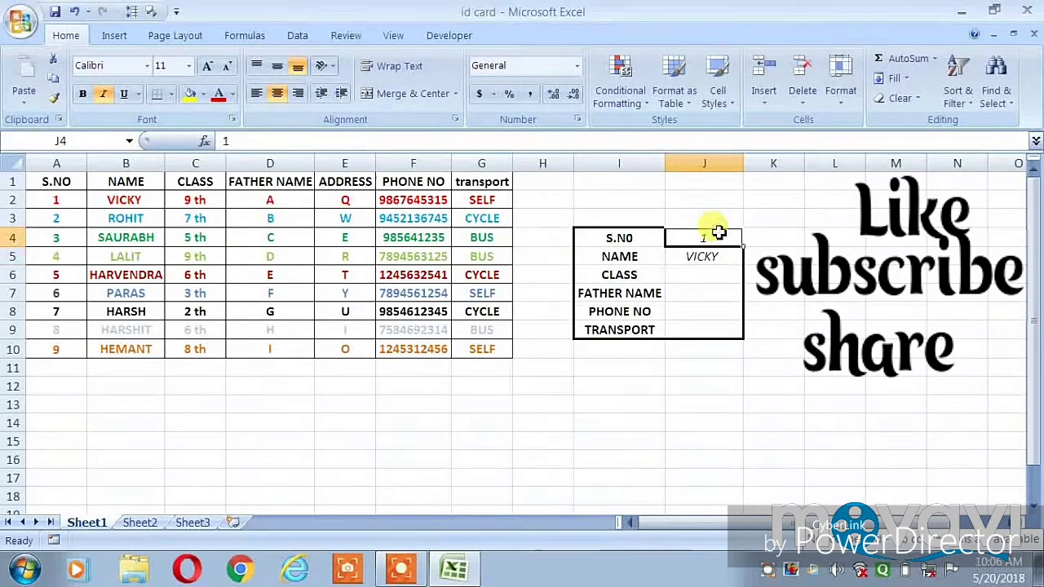
key(BackSpace)
text(6)
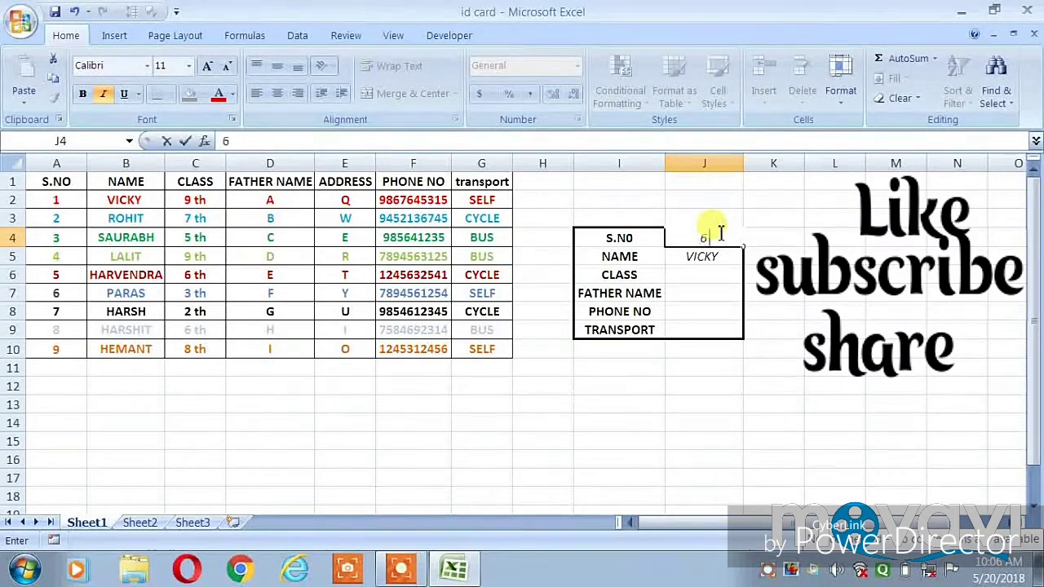
key(Return)
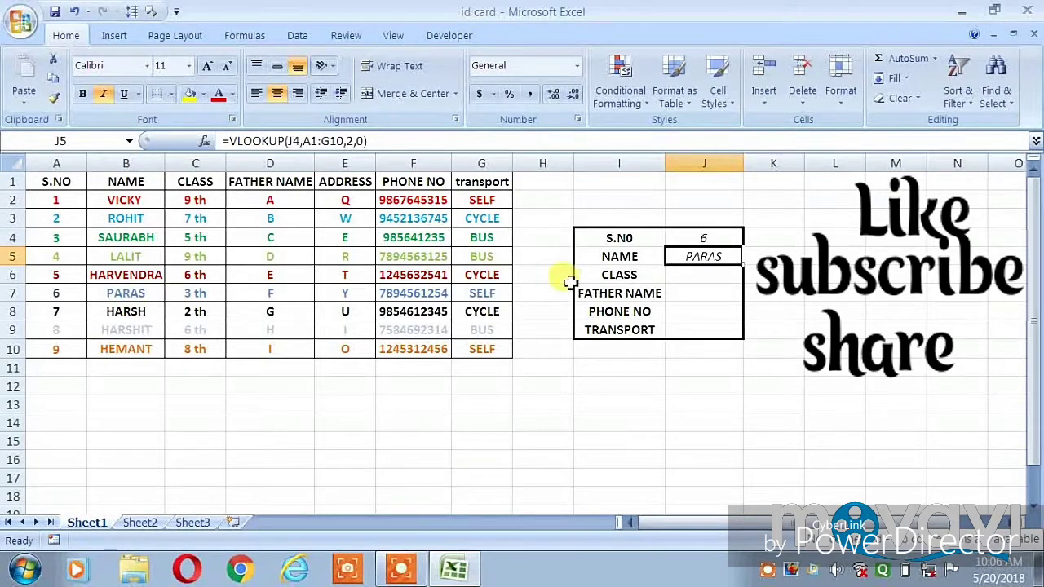
click(685, 276)
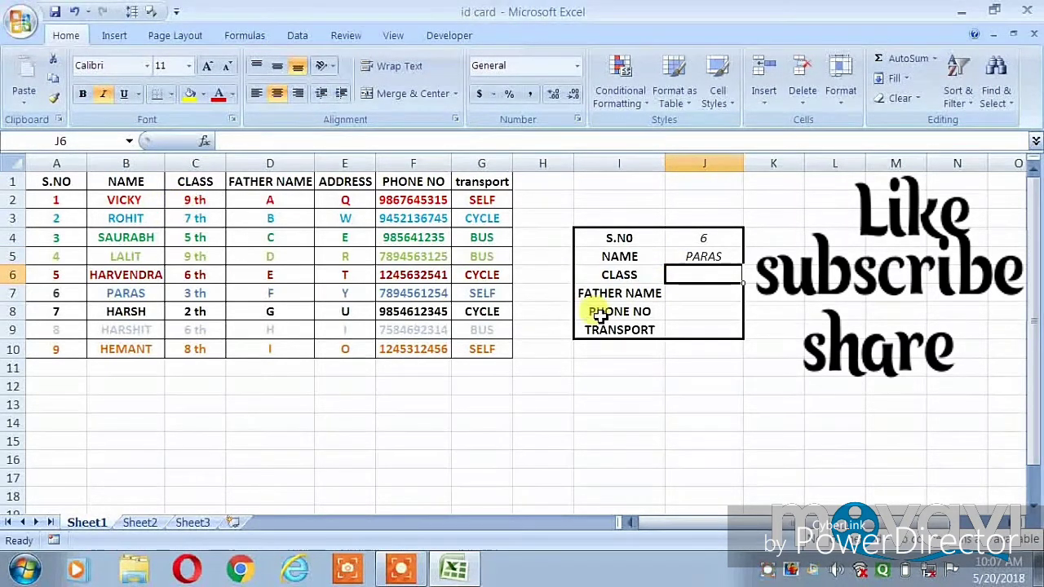
- Enter =vlookup(J4,A1:G10,3,0) in the CLASS cell J6, returning 3
text(=v)
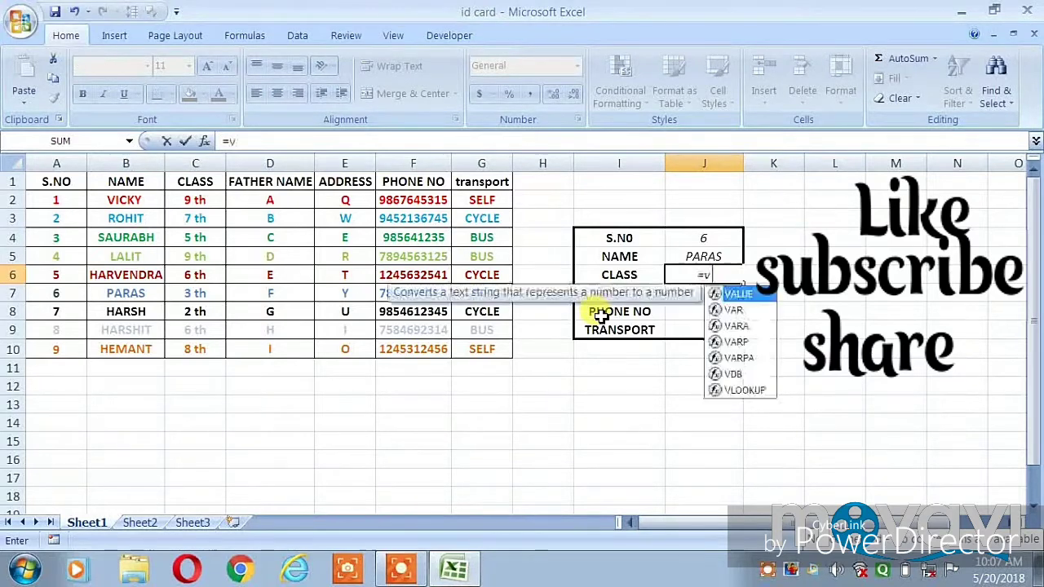
text(look)
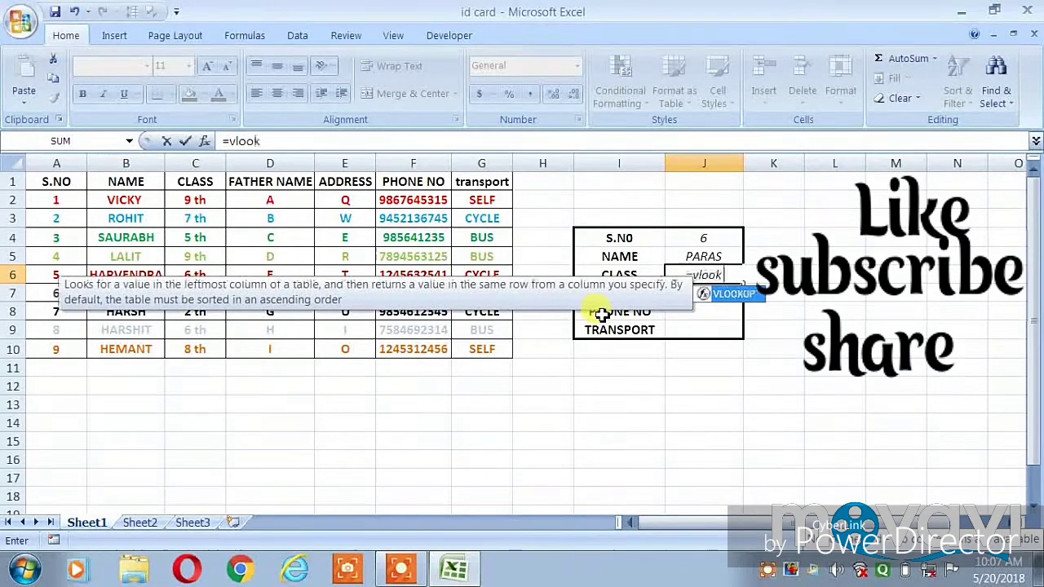
text(up)
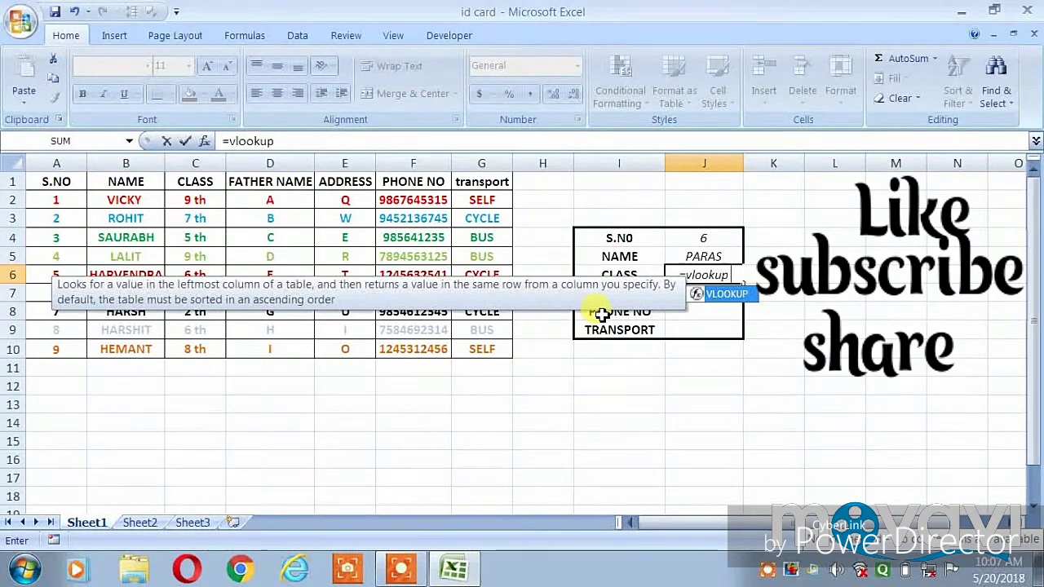
text(()
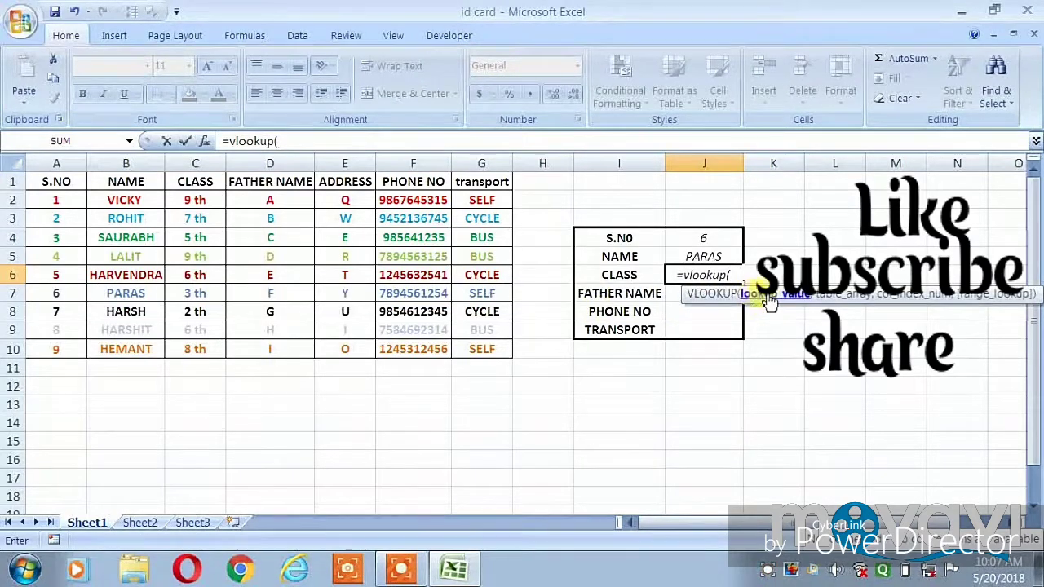
click(677, 245)
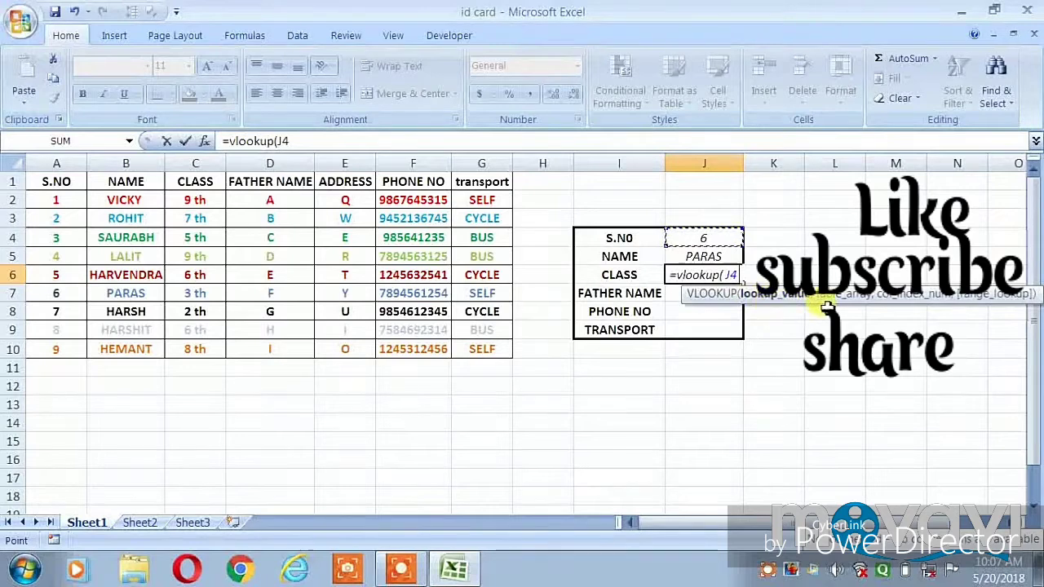
text(,)
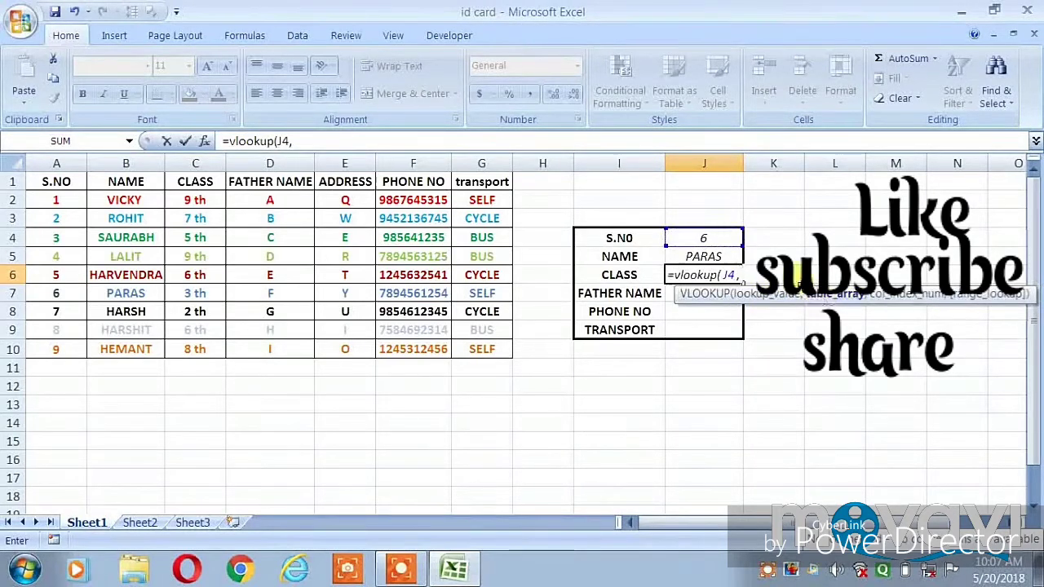
mouse_move(47, 182)
mouse_down()
mouse_move(101, 262)
mouse_move(367, 337)
mouse_move(478, 343)
mouse_up()
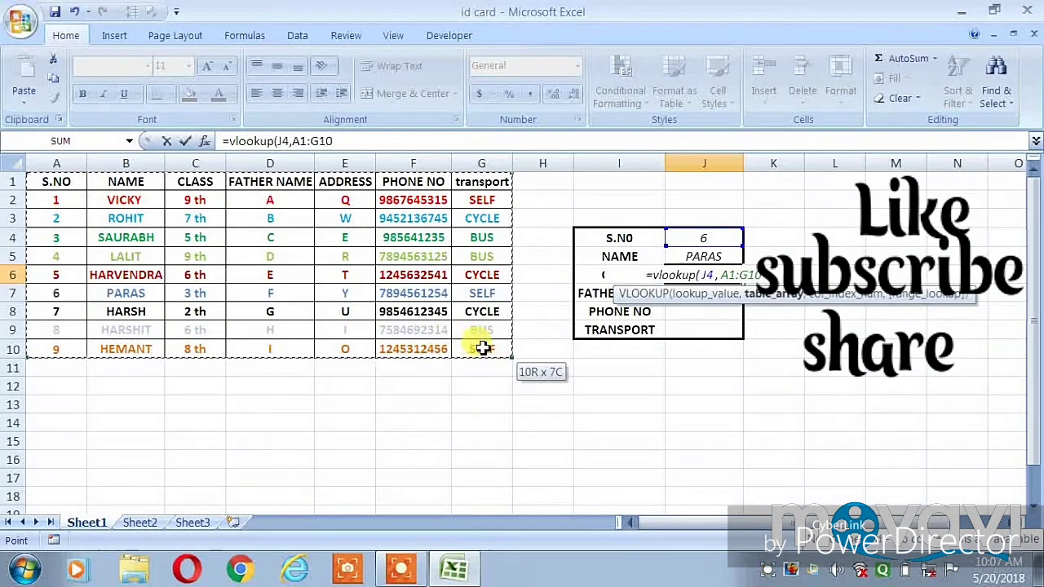
text(,)
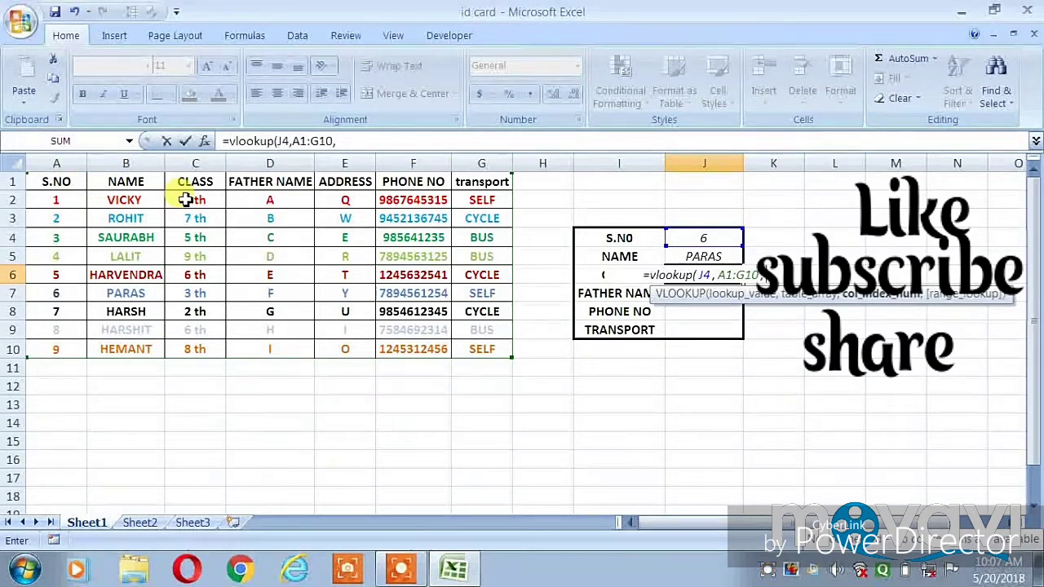
text(3,)
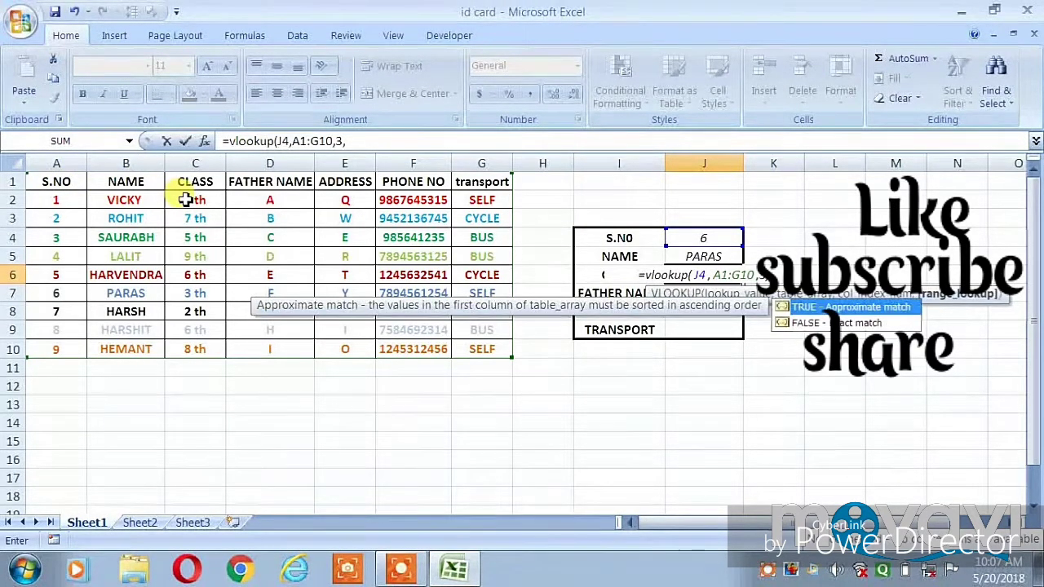
text(0))
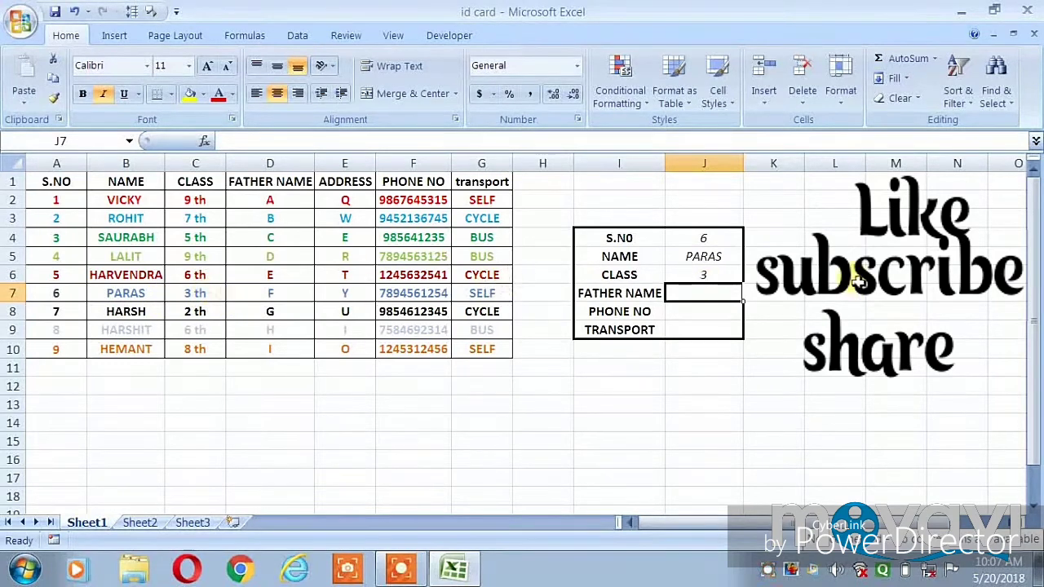
click(695, 308)
click(688, 292)
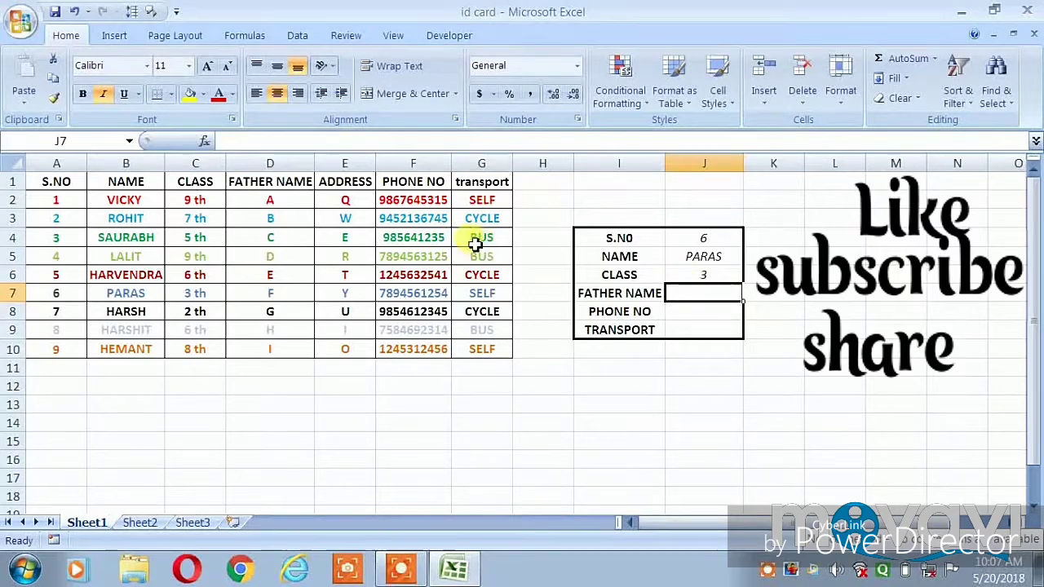
- Enter =vlookup(J4,A1:G10,4,0) in the FATHER NAME cell J7, returning F
text(=)
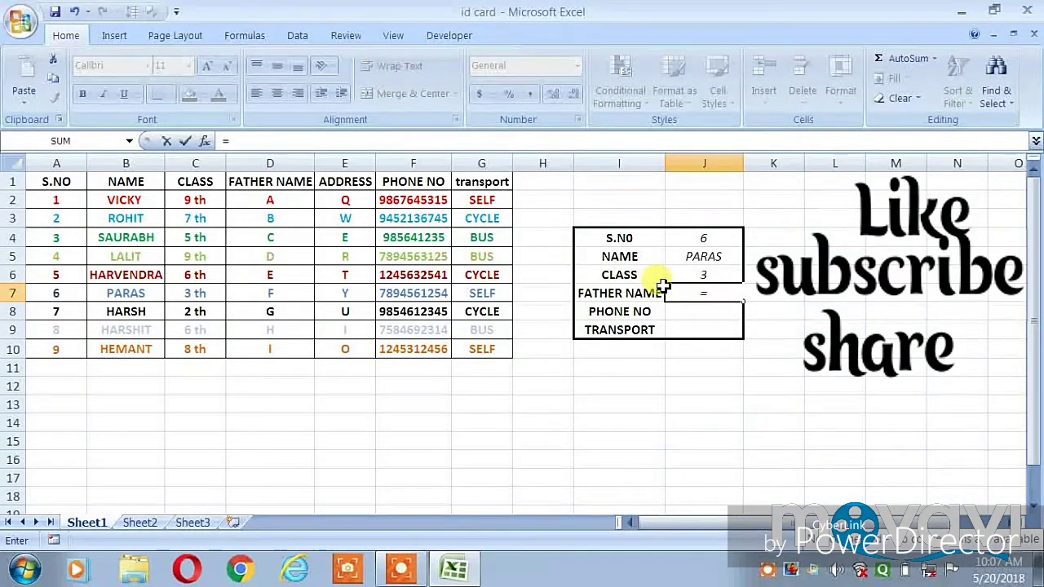
text(vl)
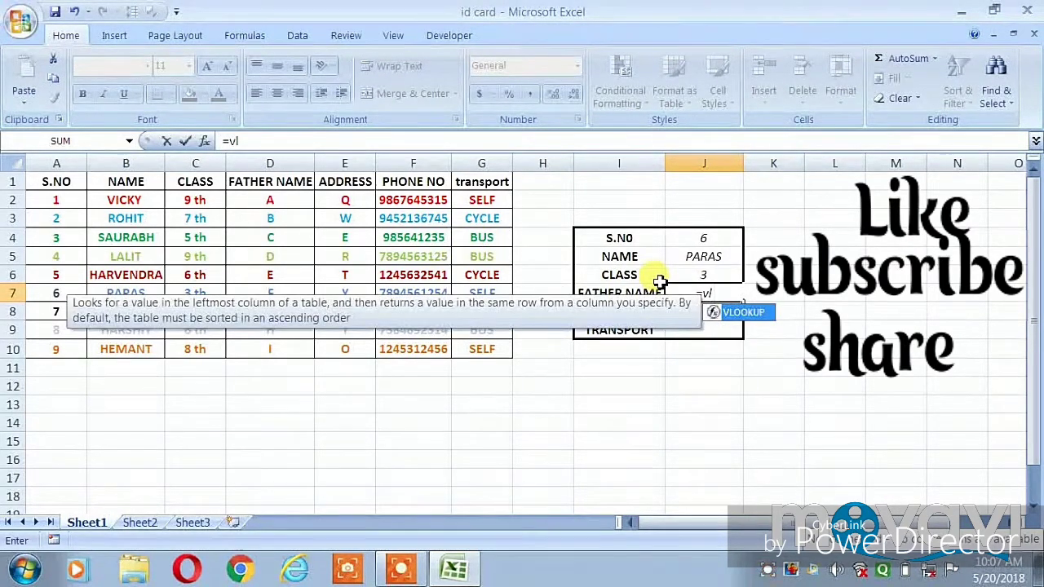
text(oo)
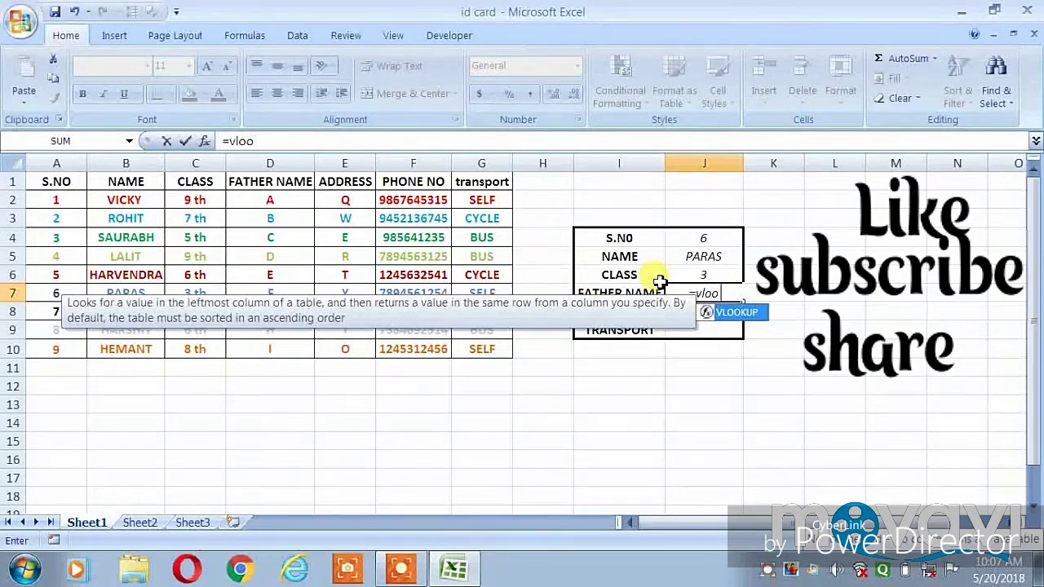
text(kup)
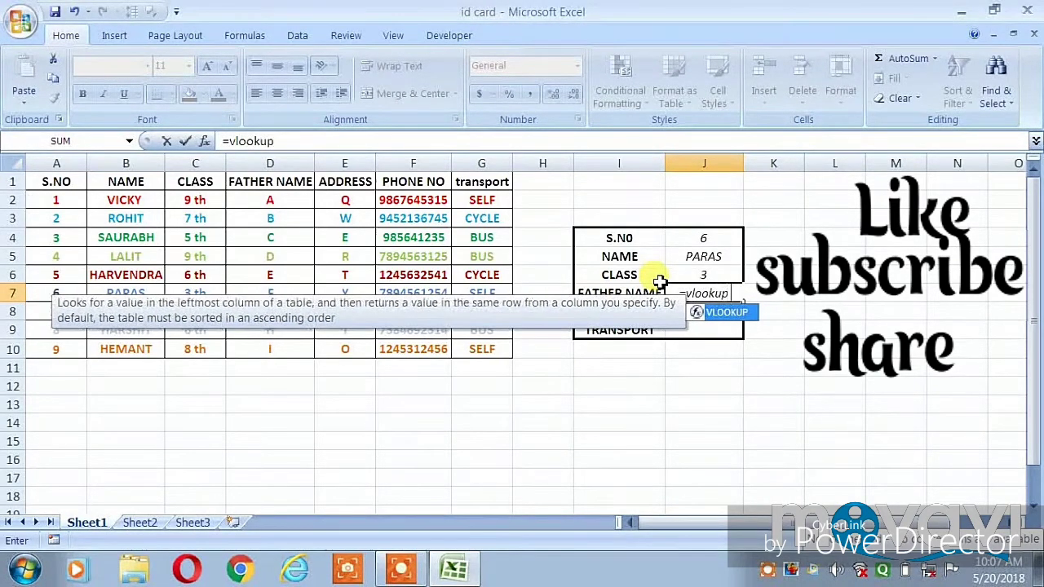
text(()
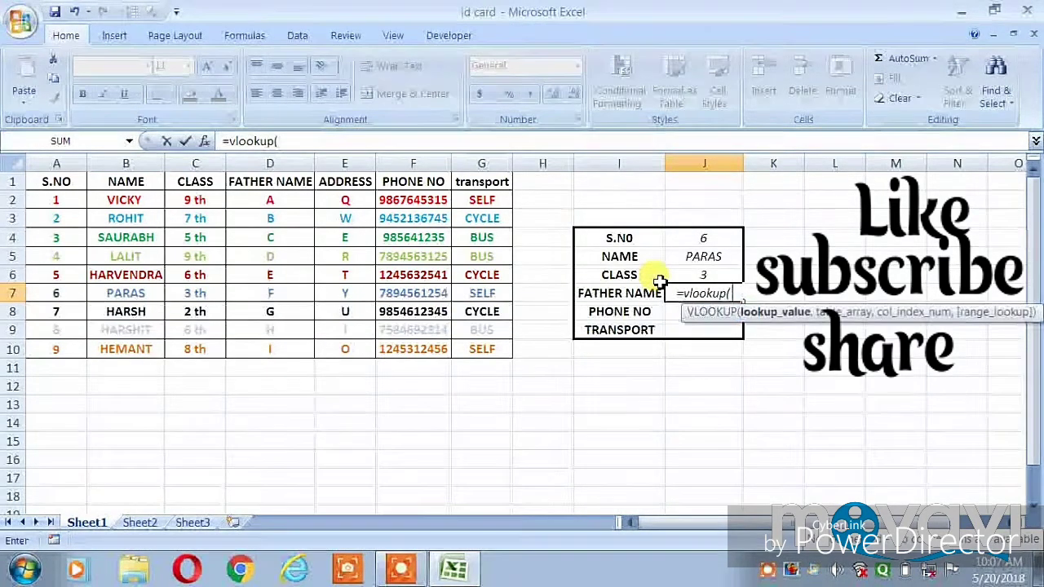
click(681, 236)
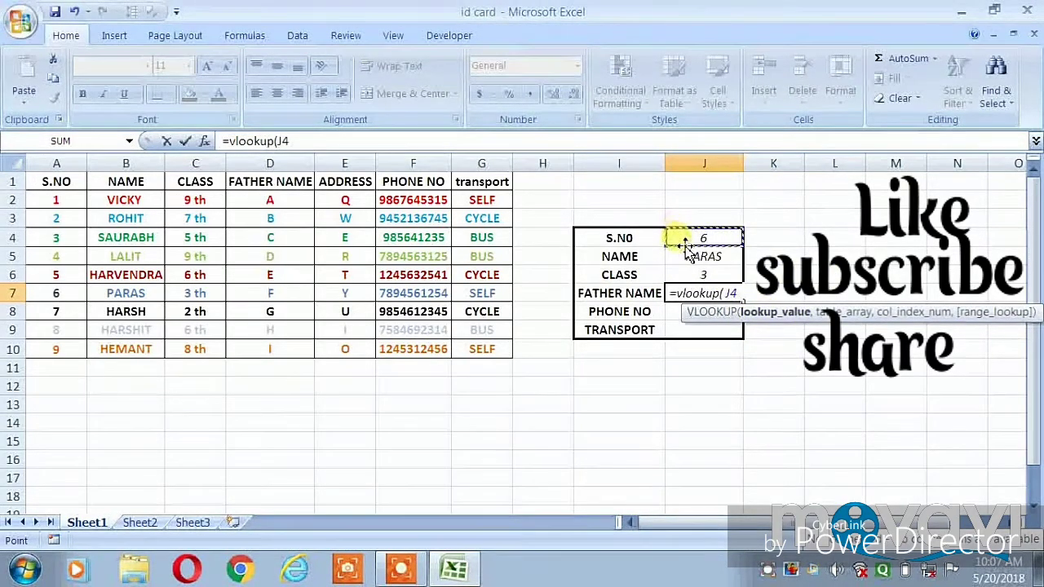
text(,)
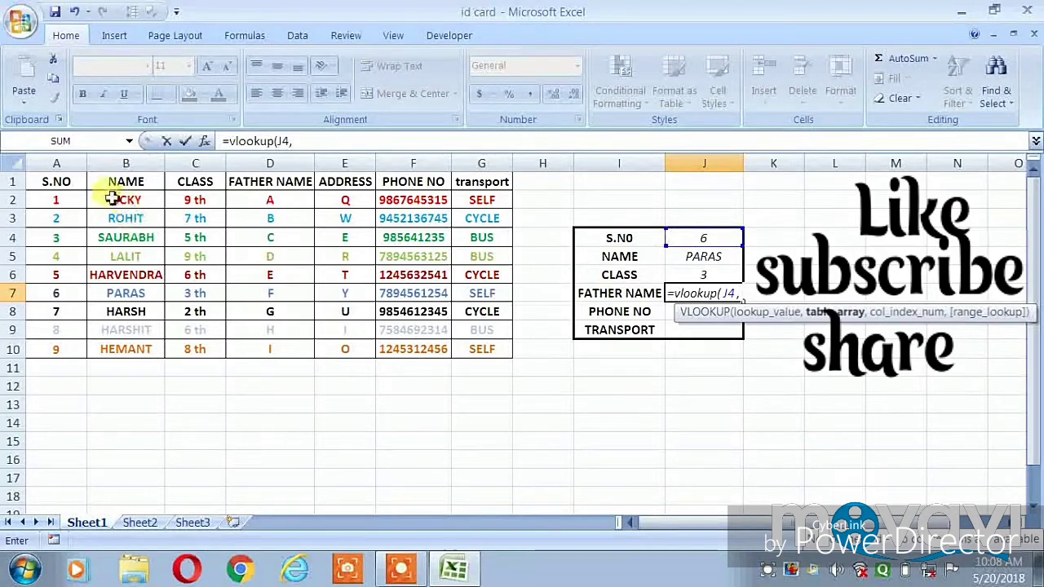
mouse_move(54, 181)
mouse_down()
mouse_move(66, 269)
mouse_move(390, 341)
mouse_up()
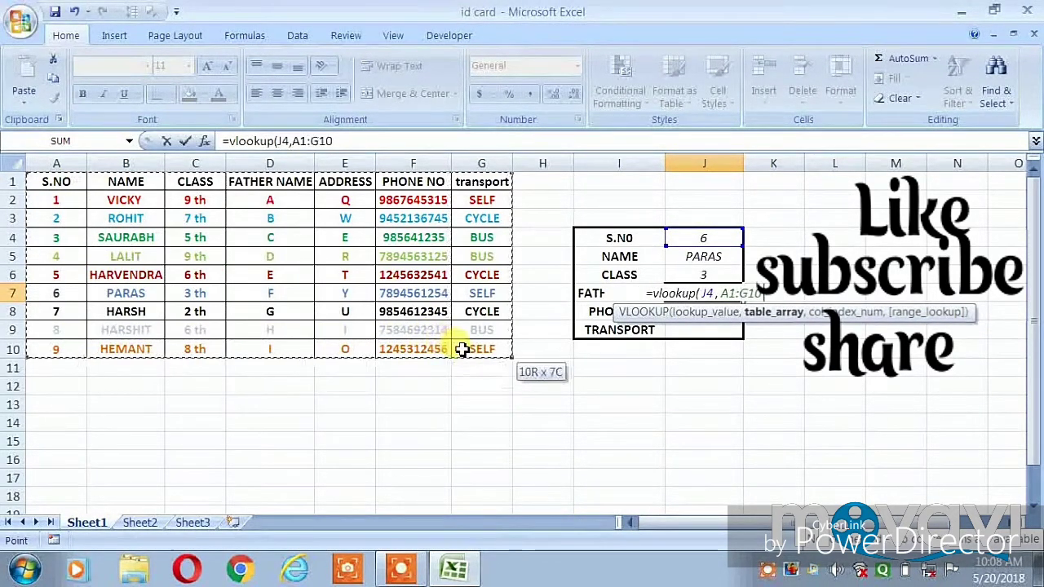
drag(390, 342, 462, 349)
text(,)
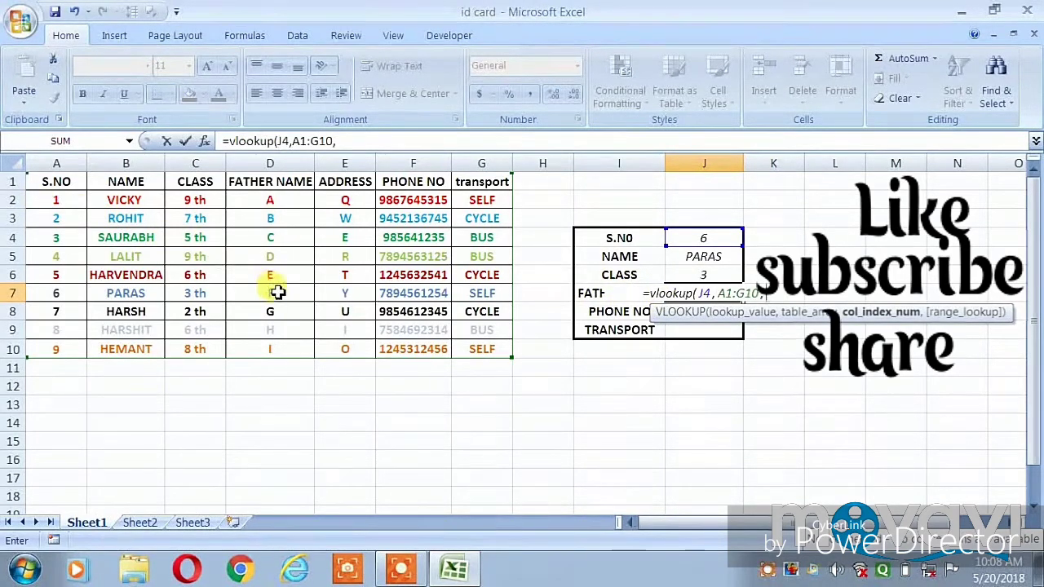
text(4)
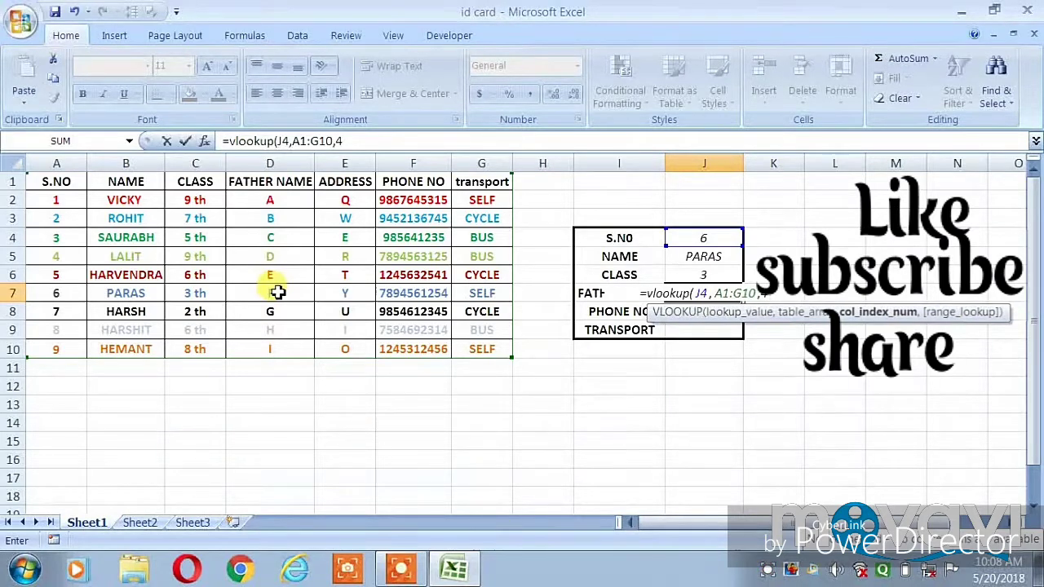
text(,)
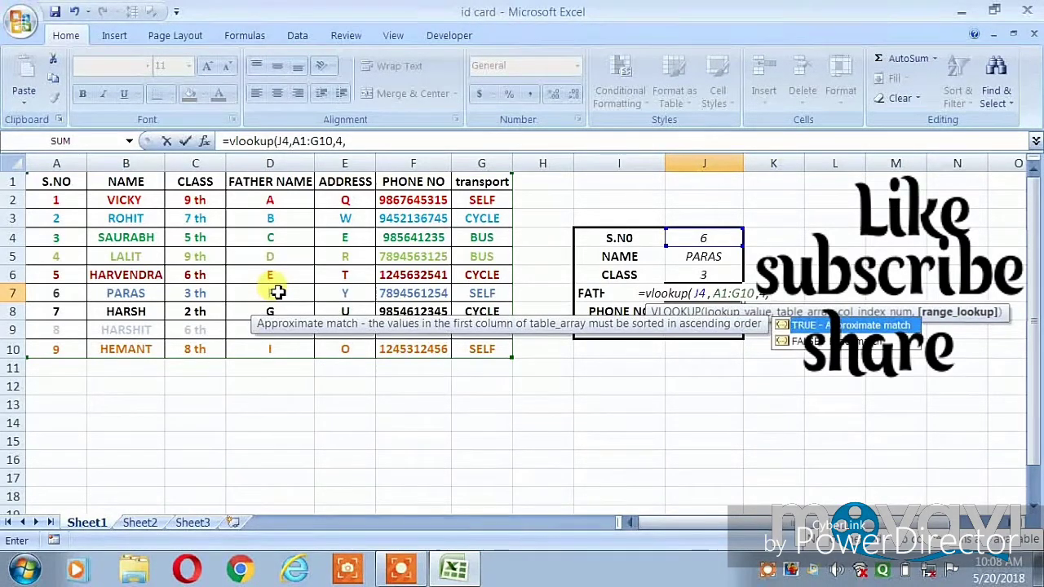
text(0))
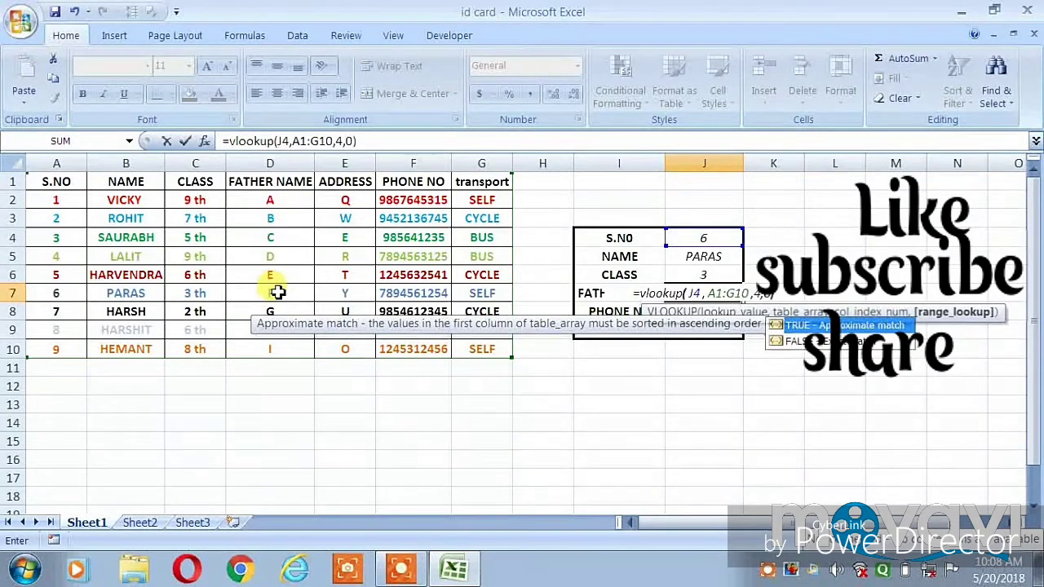
key(Return)
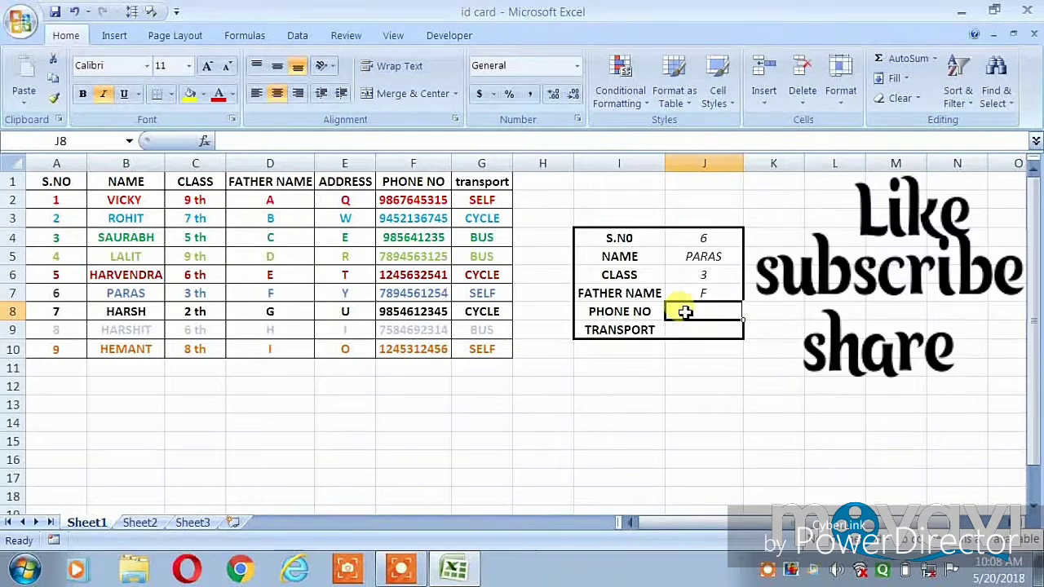
text(=v)
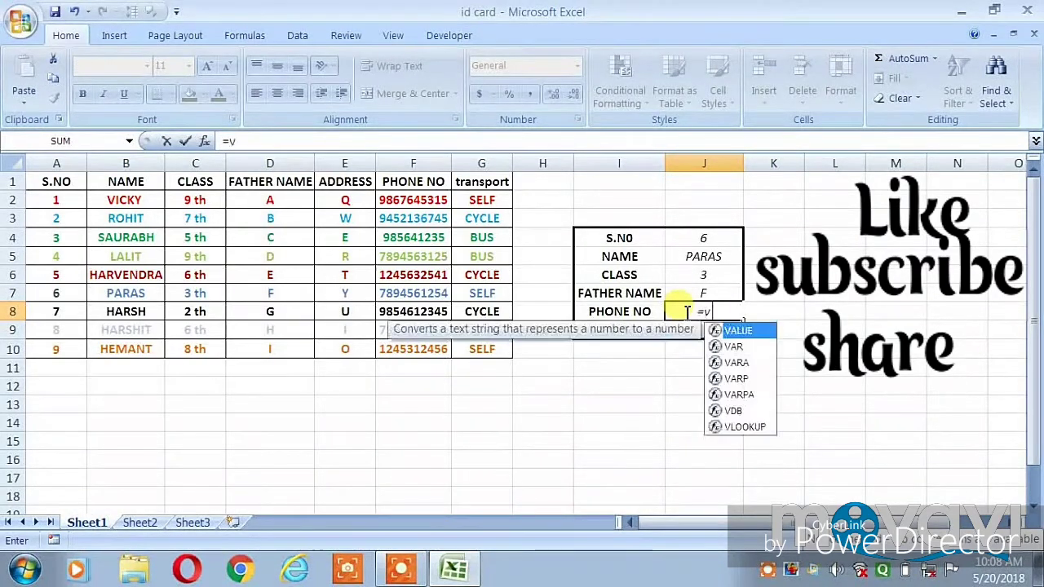
text(looku)
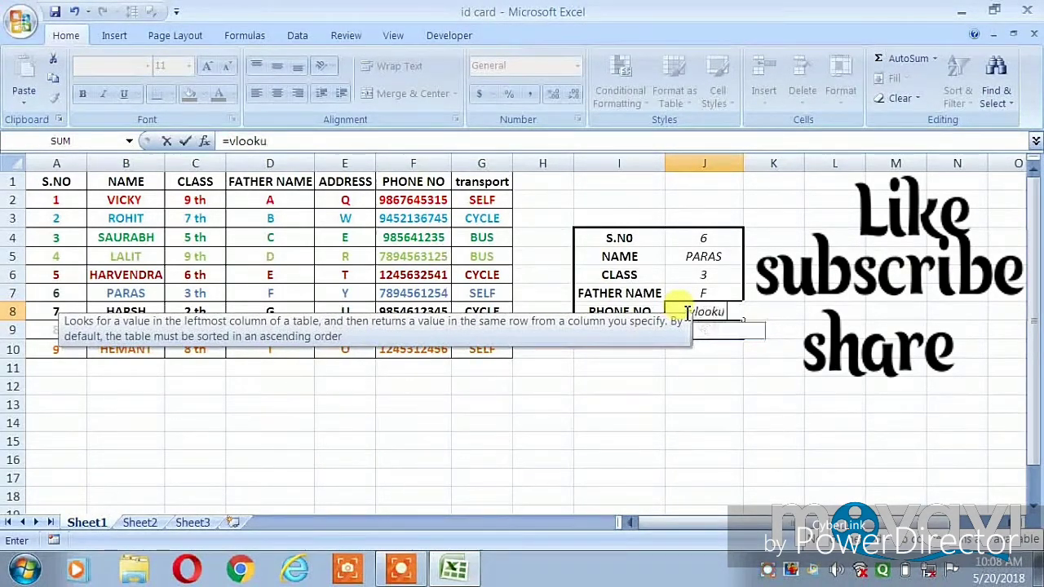
text(p()
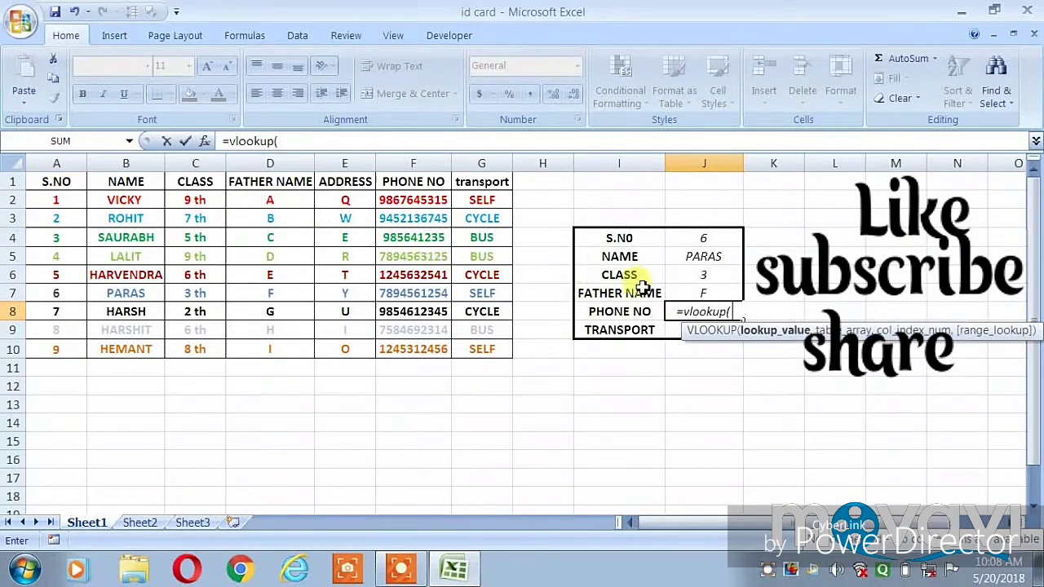
click(677, 237)
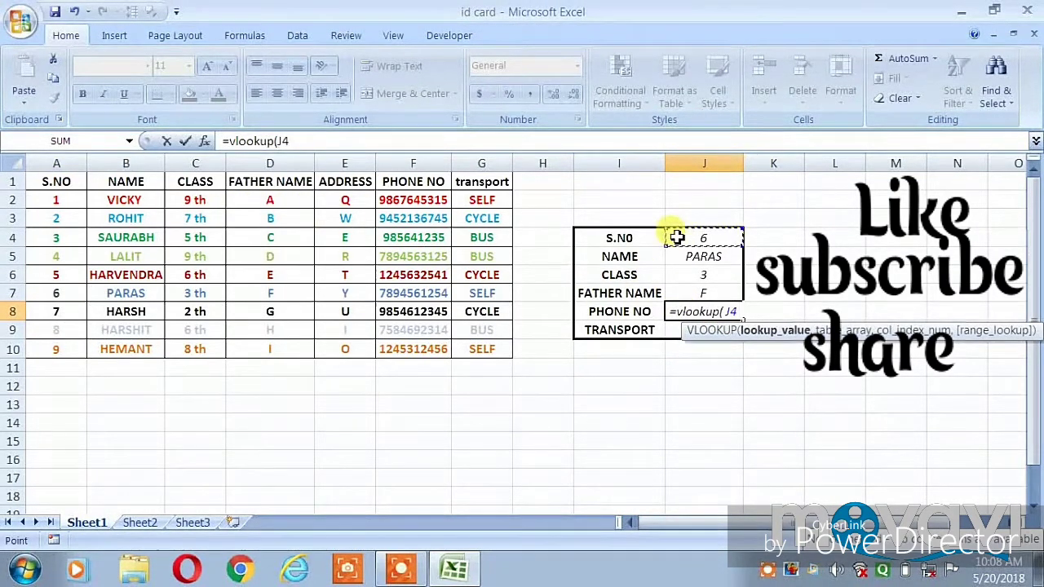
text(,)
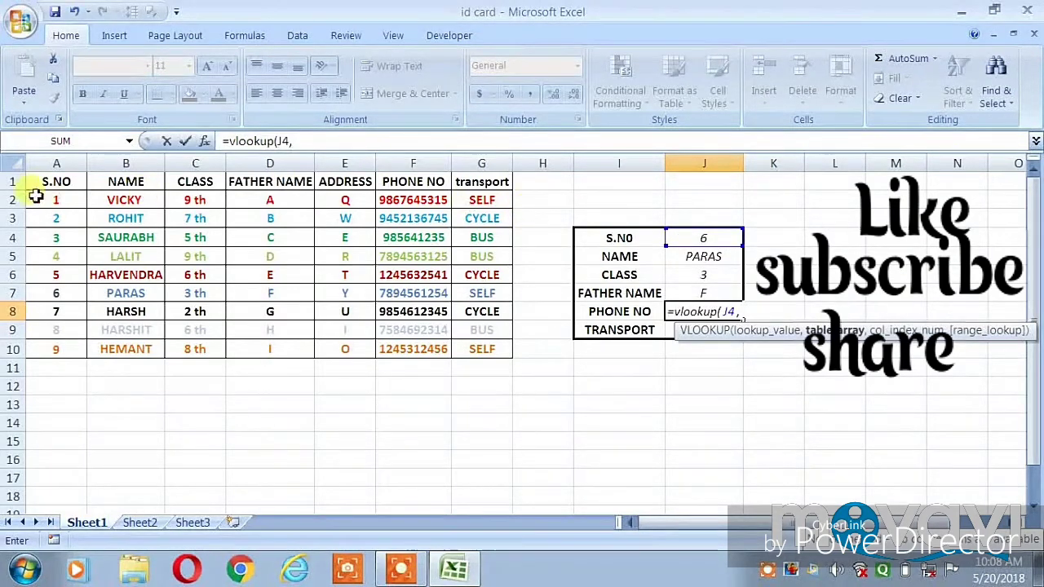
mouse_move(43, 186)
mouse_down()
mouse_move(437, 348)
mouse_move(461, 348)
mouse_up()
text(,)
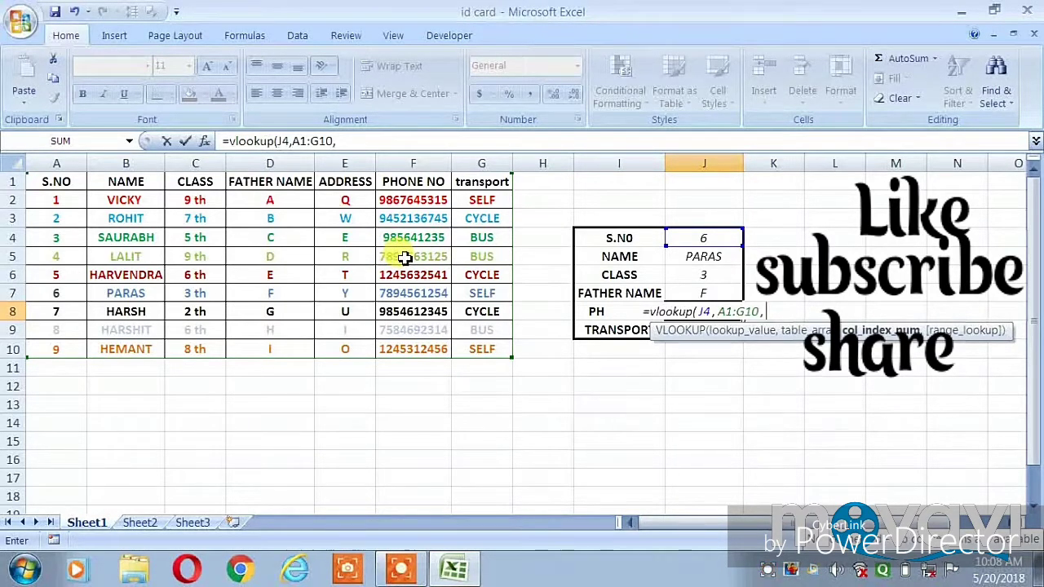
text(6,)
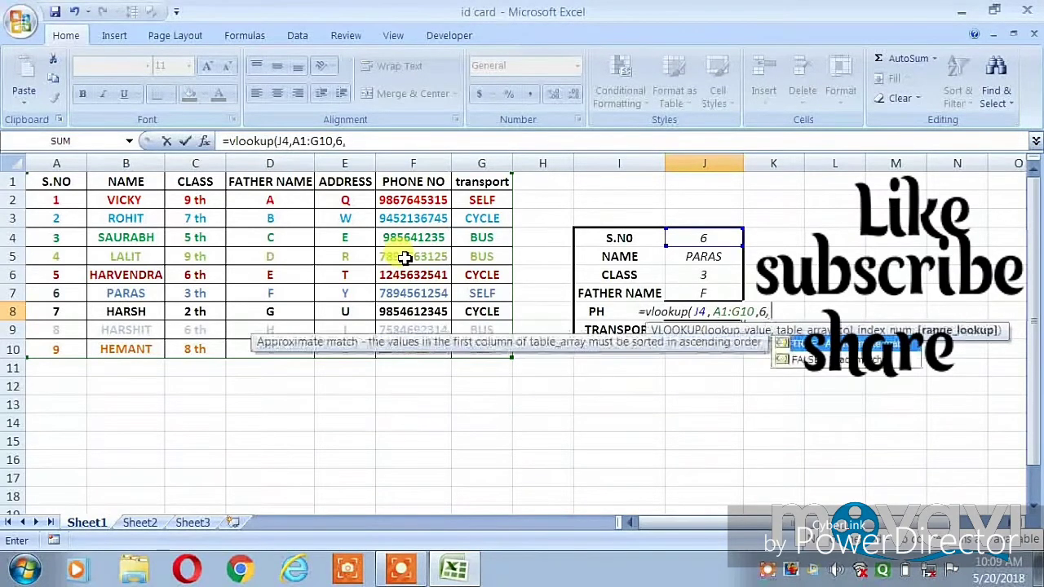
text(0)
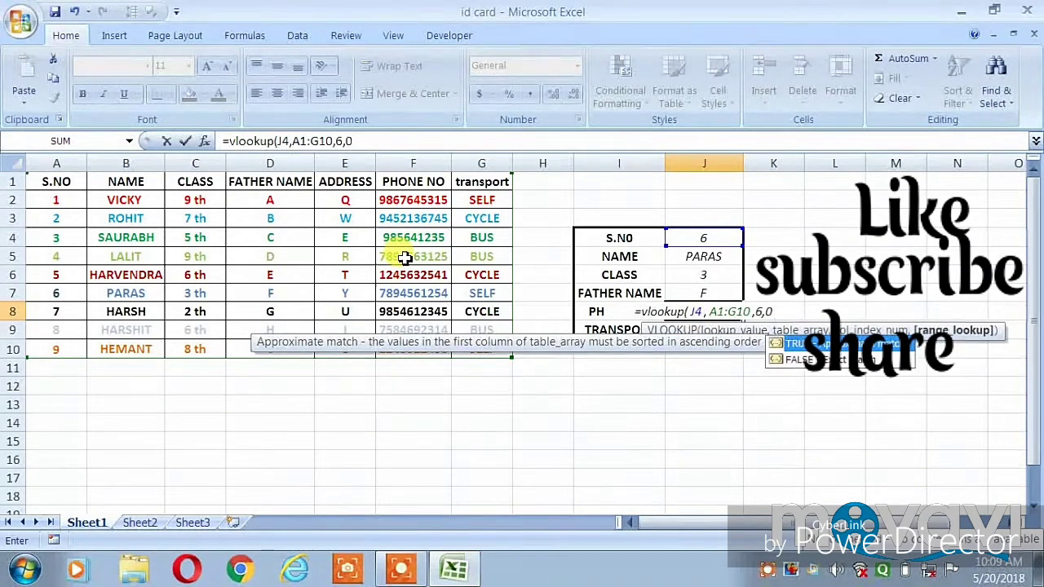
text())
key(Return)
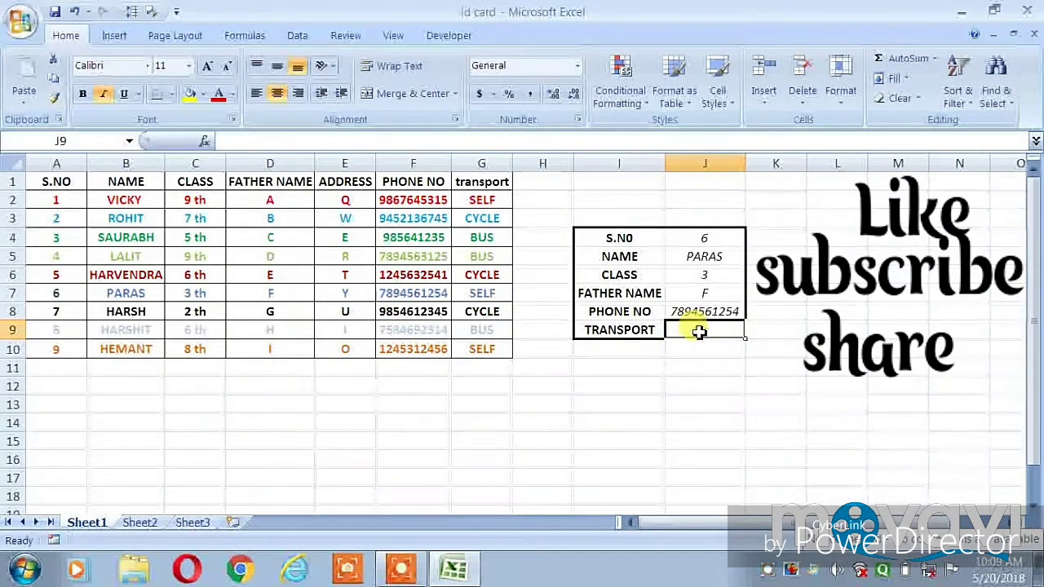
- Enter =vlookup(J4,A1:G10,7,0) in the TRANSPORT cell J9, returning SELF
text(=vl)
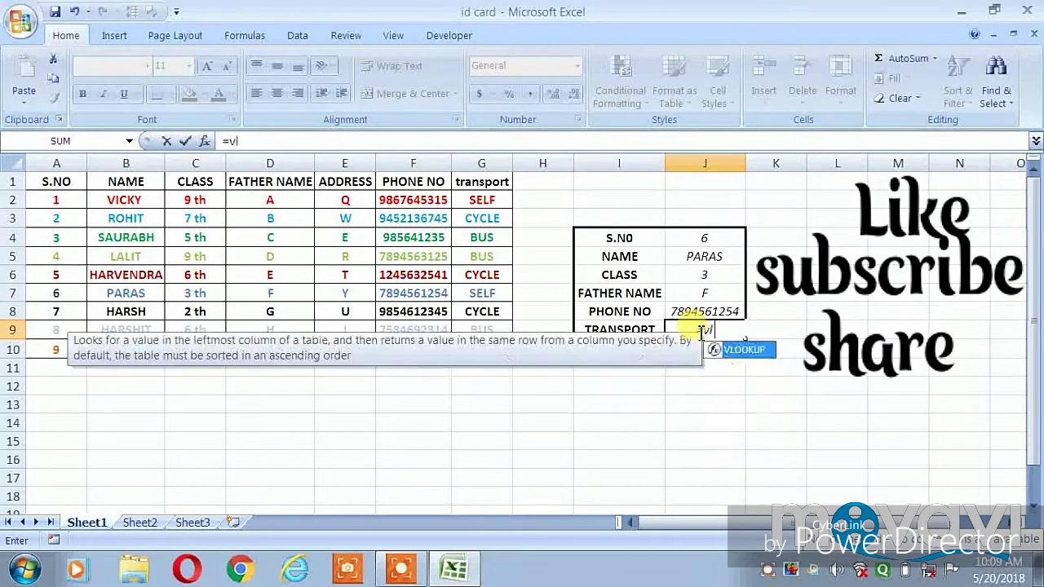
text(ookup)
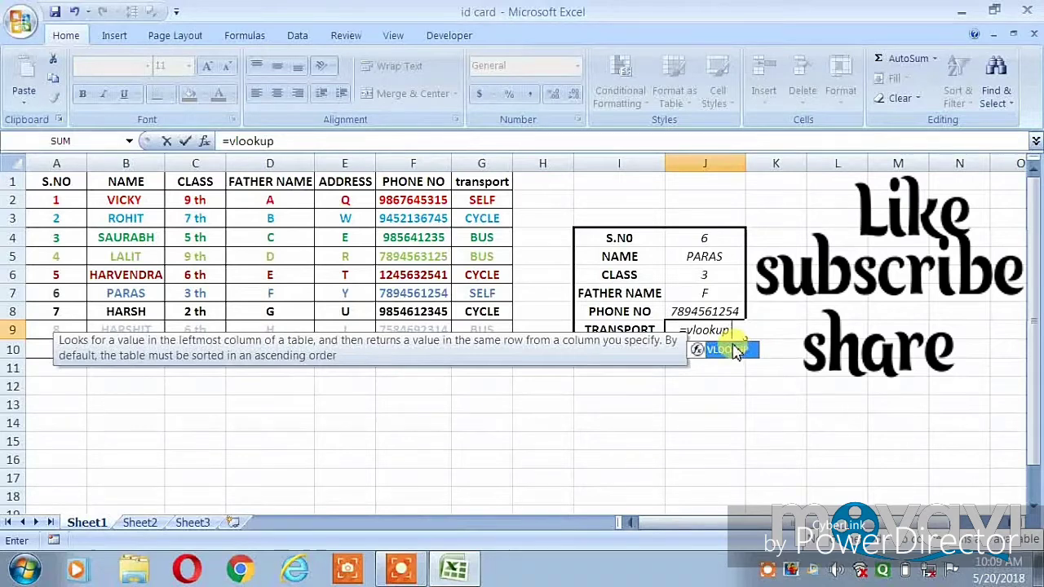
double_click(735, 351)
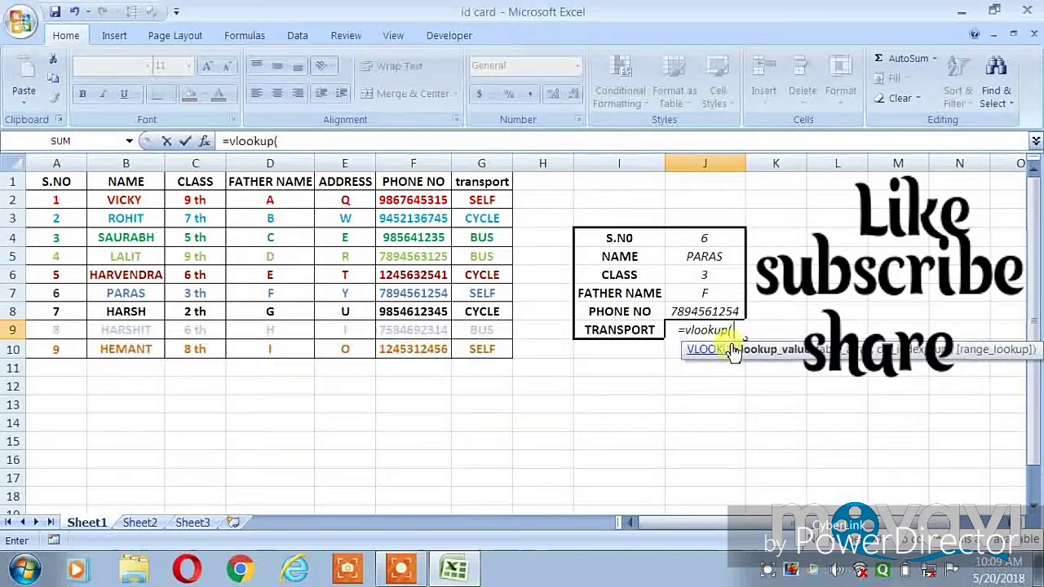
click(711, 235)
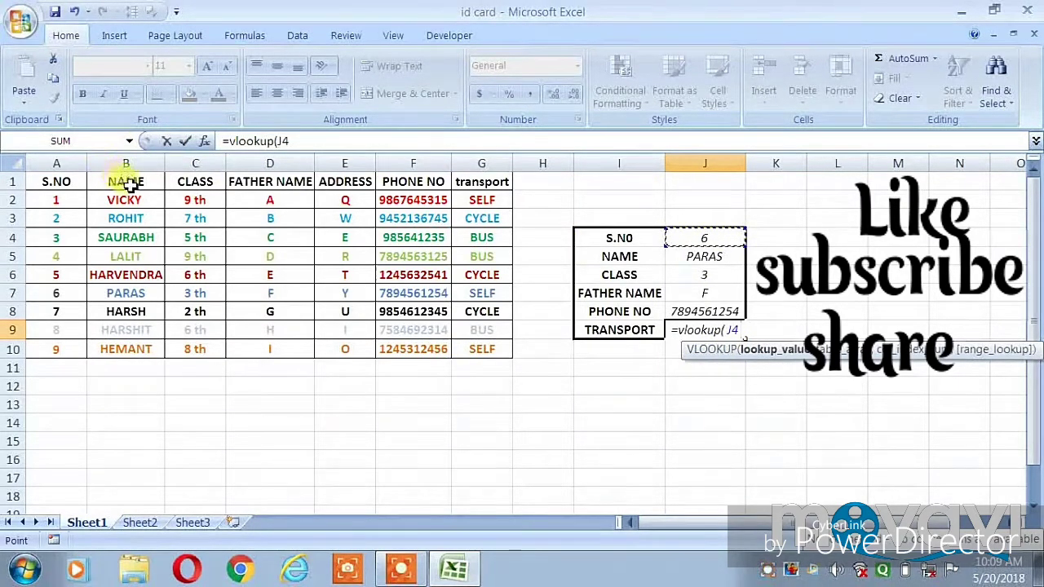
text(,)
mouse_move(42, 181)
mouse_down()
mouse_move(79, 312)
mouse_move(463, 349)
mouse_up()
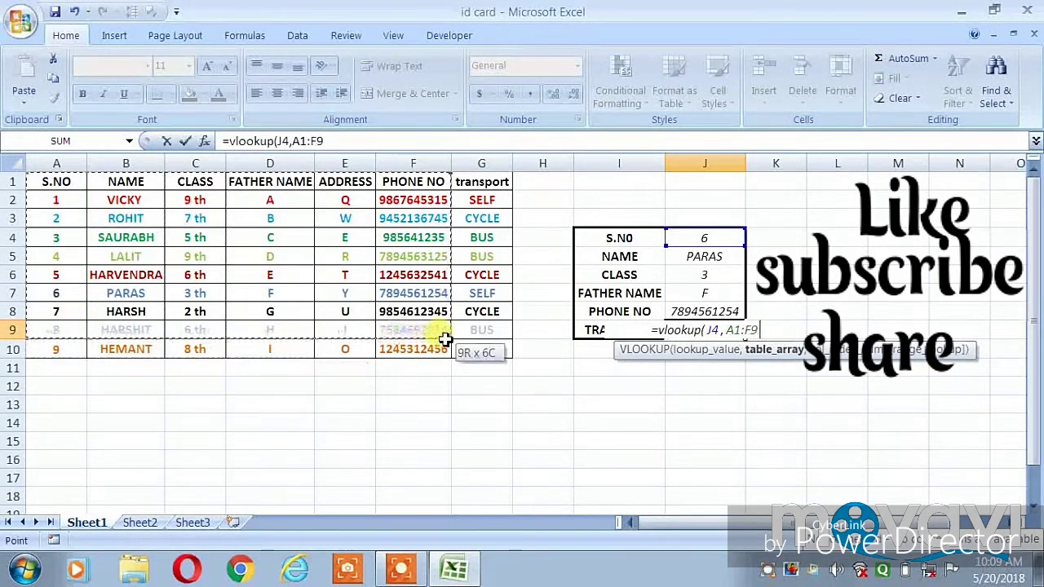
text(,)
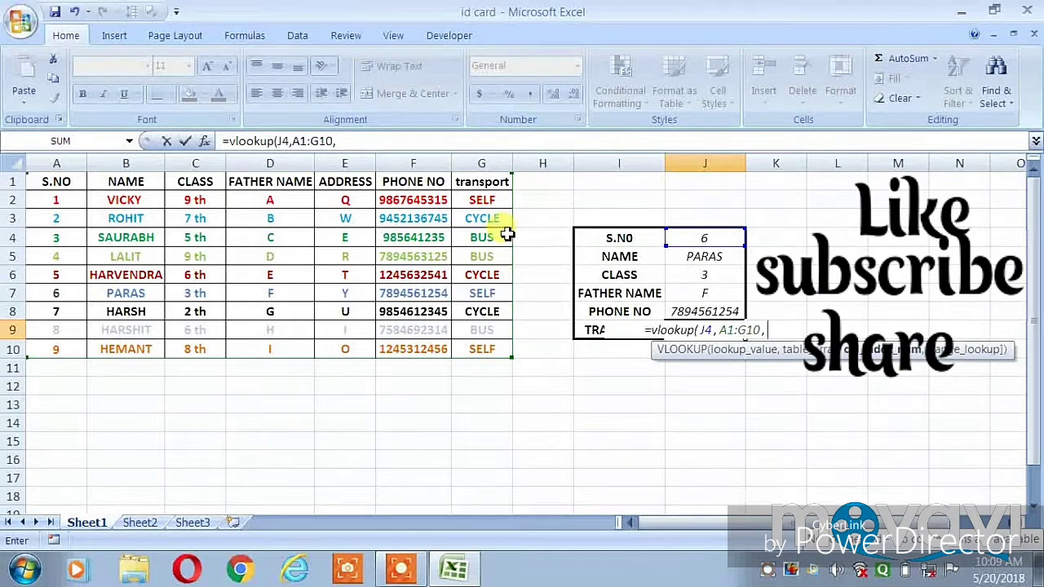
text(7,)
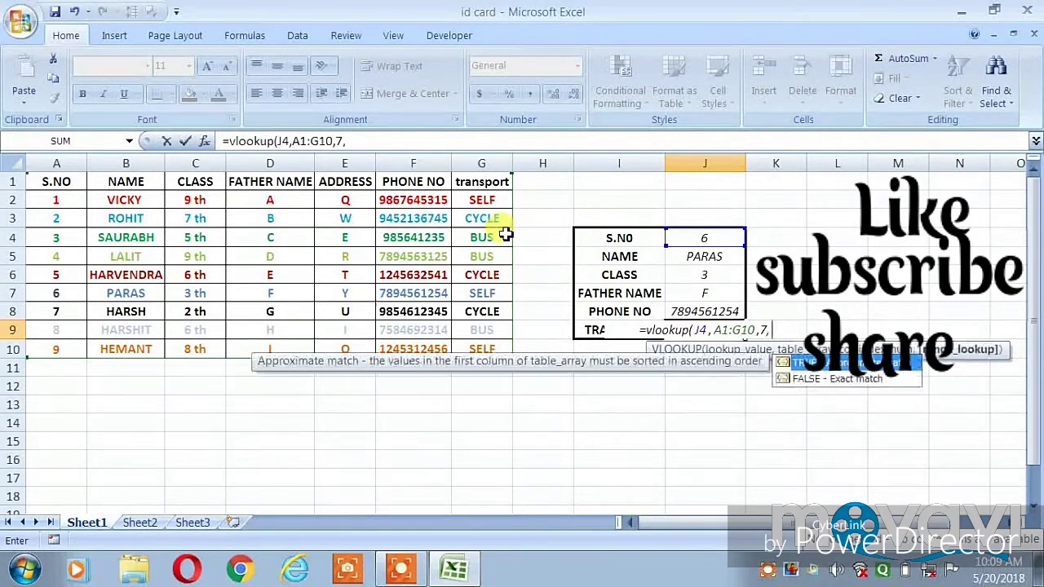
text(0))
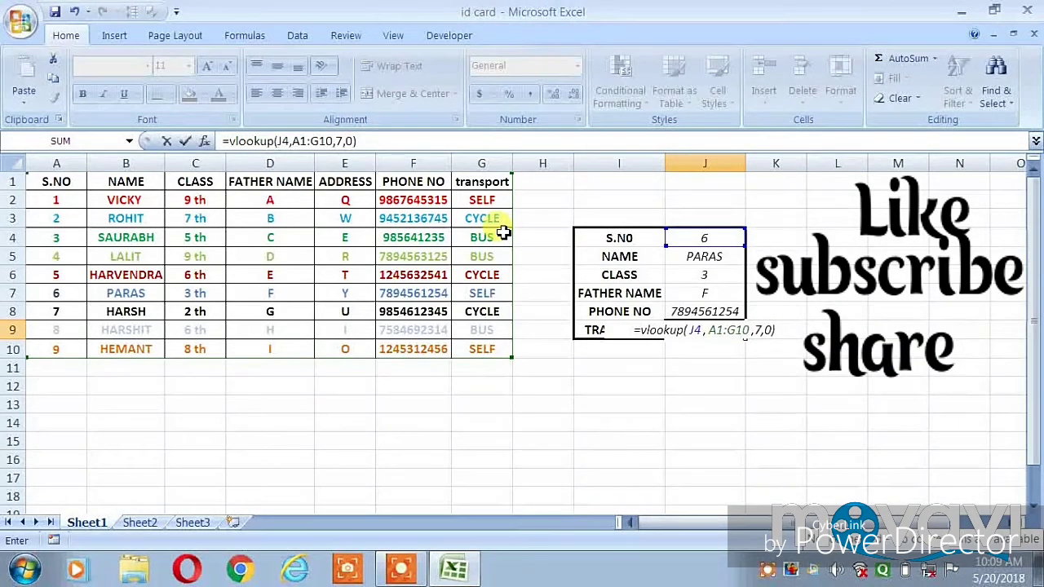
key(Return)
click(705, 427)
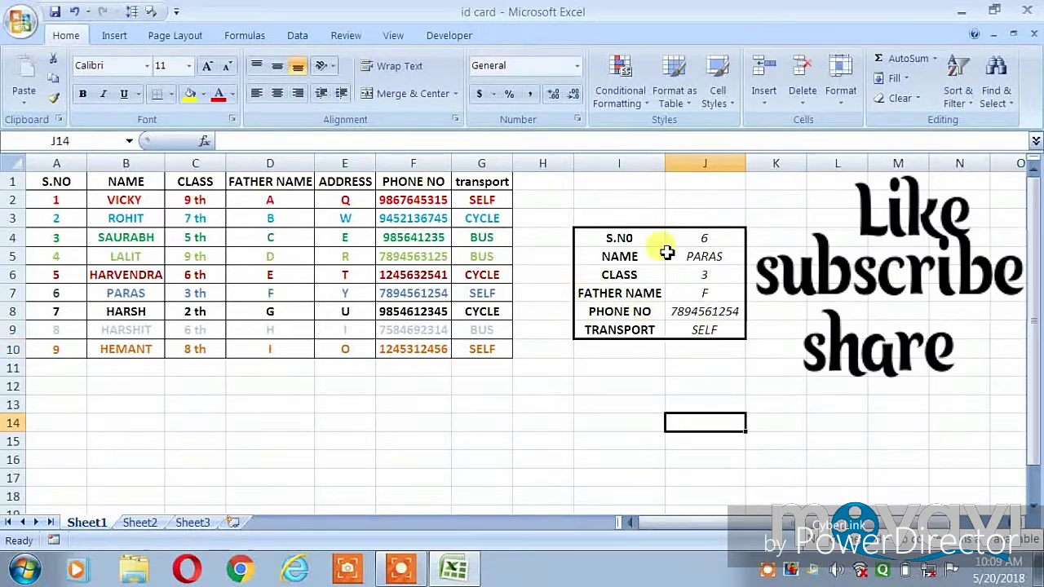
- Change S.NO to 9, then 4, confirming the card shows class 9 and BUS
click(711, 239)
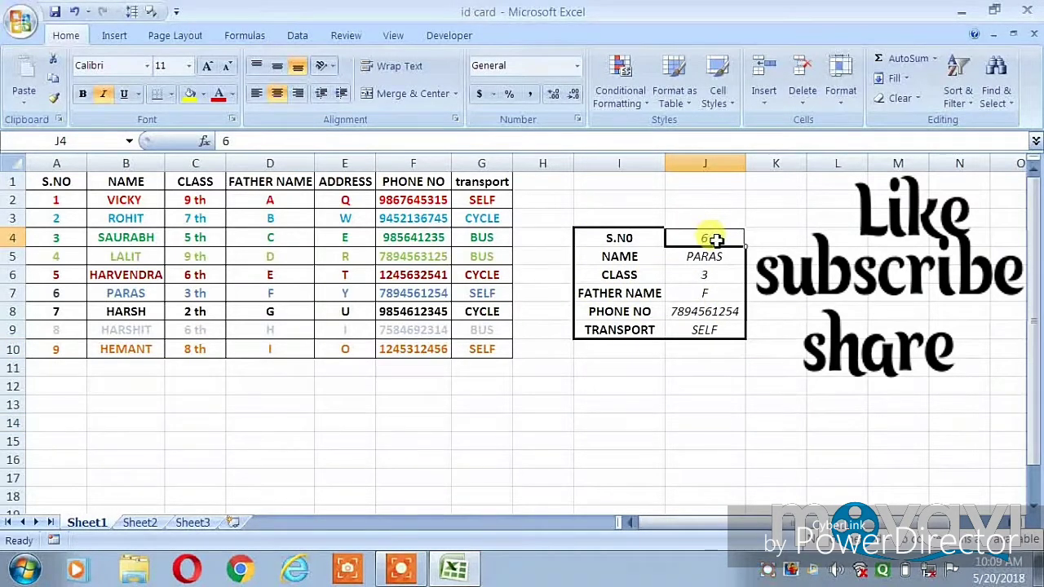
key(BackSpace)
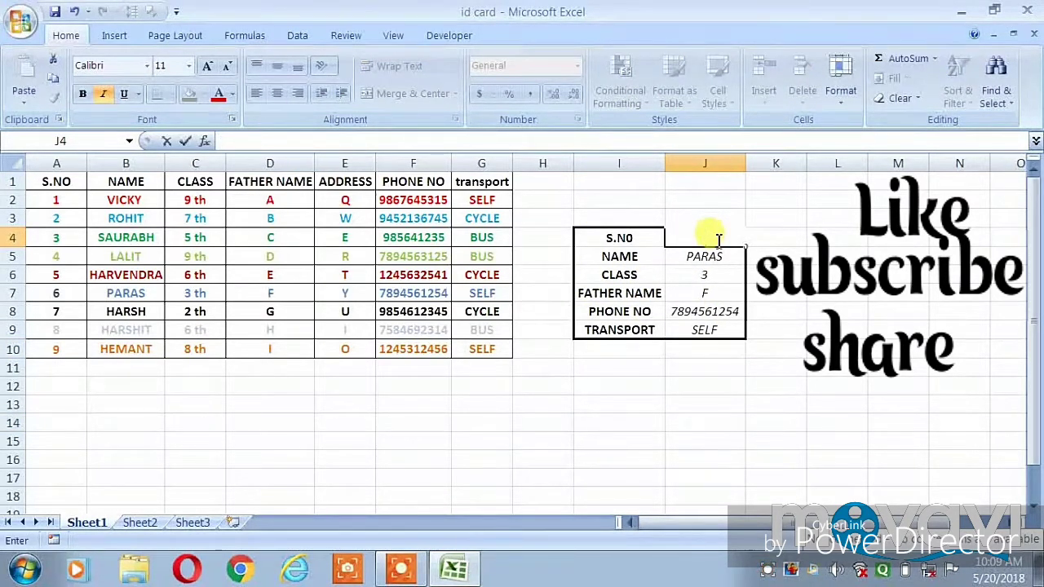
text(9)
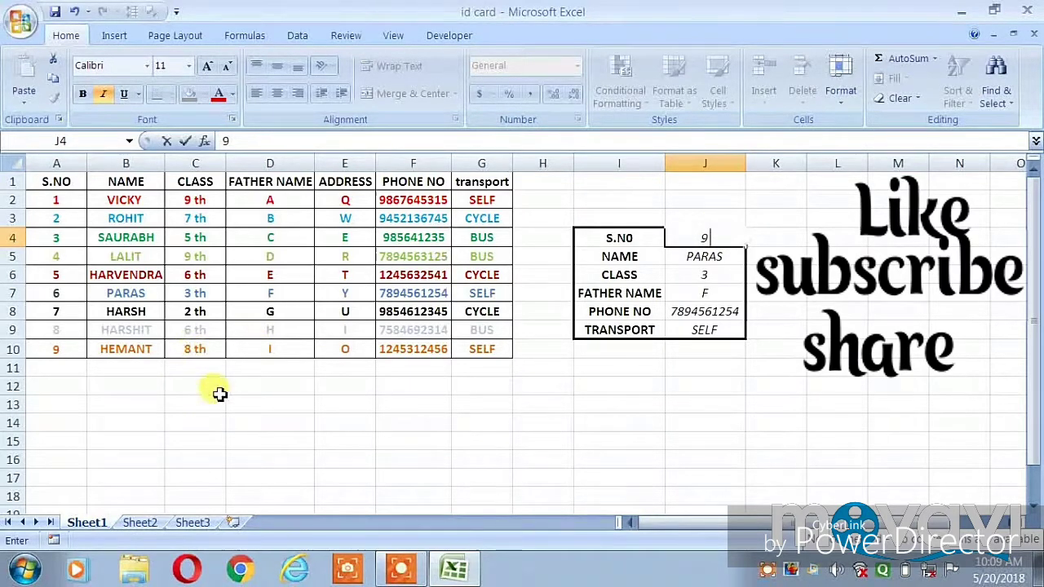
key(Return)
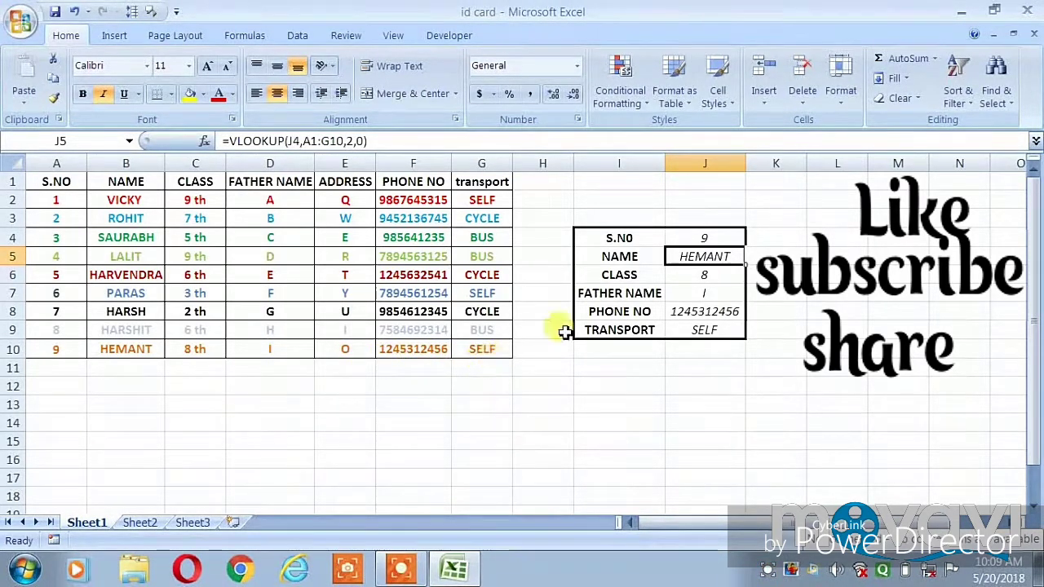
click(703, 239)
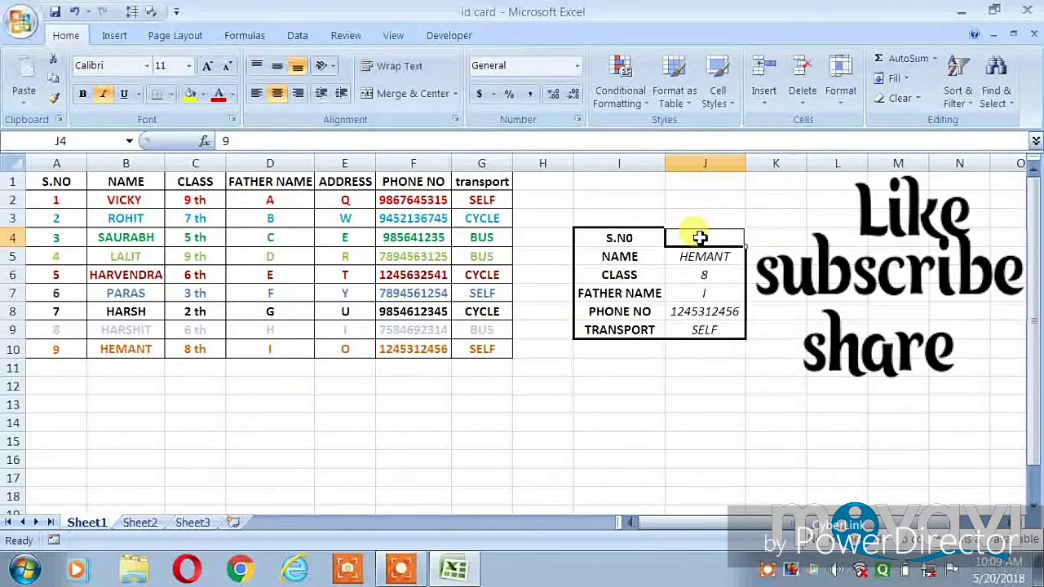
text(4)
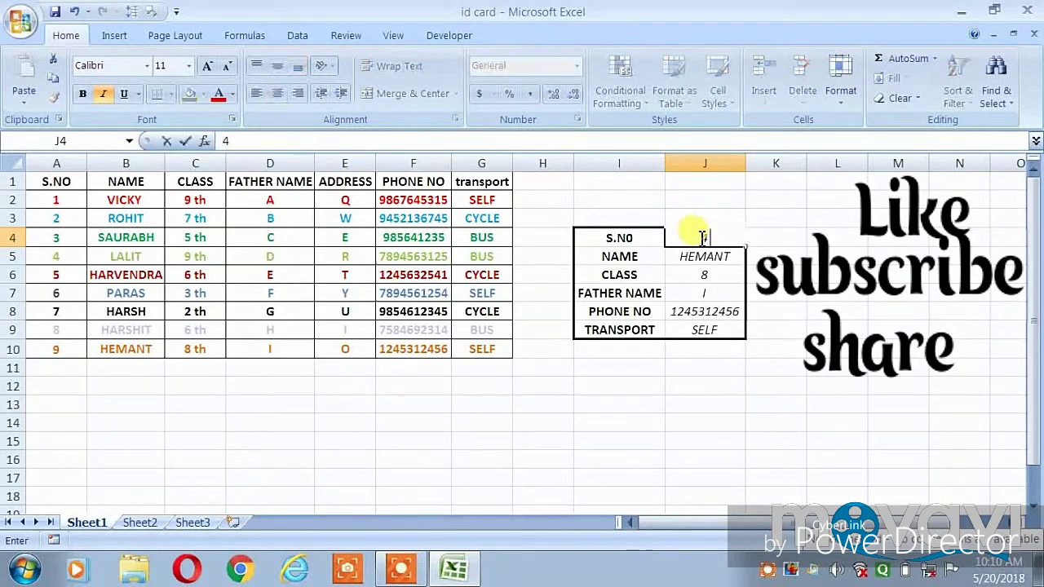
key(Return)
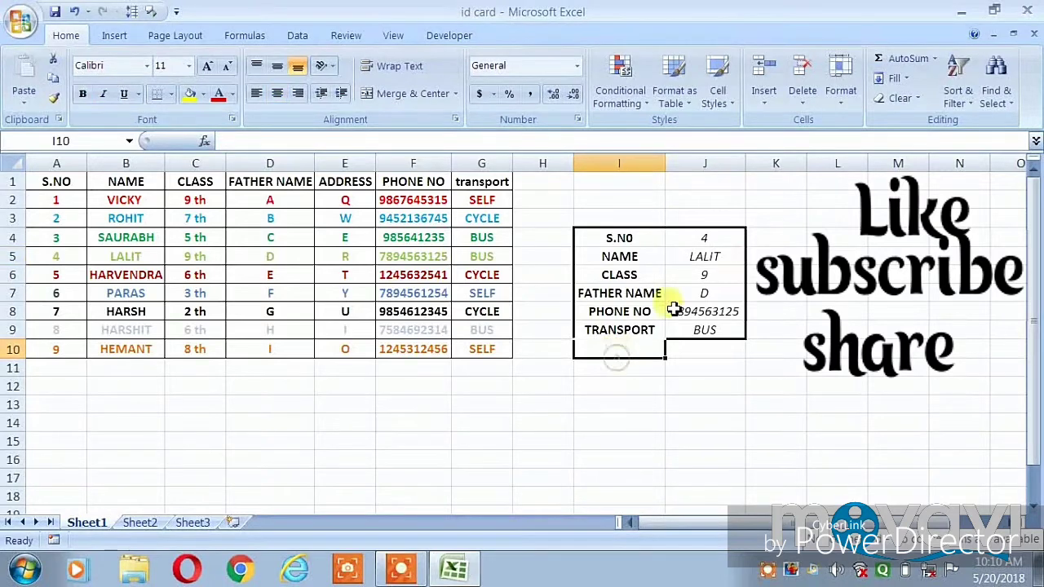
click(694, 380)
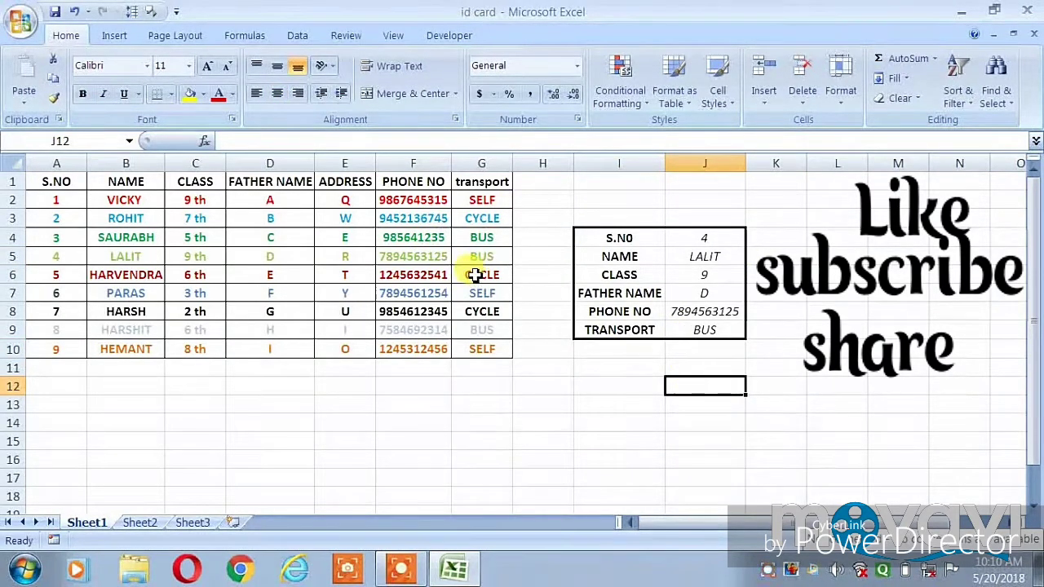
key(alt)
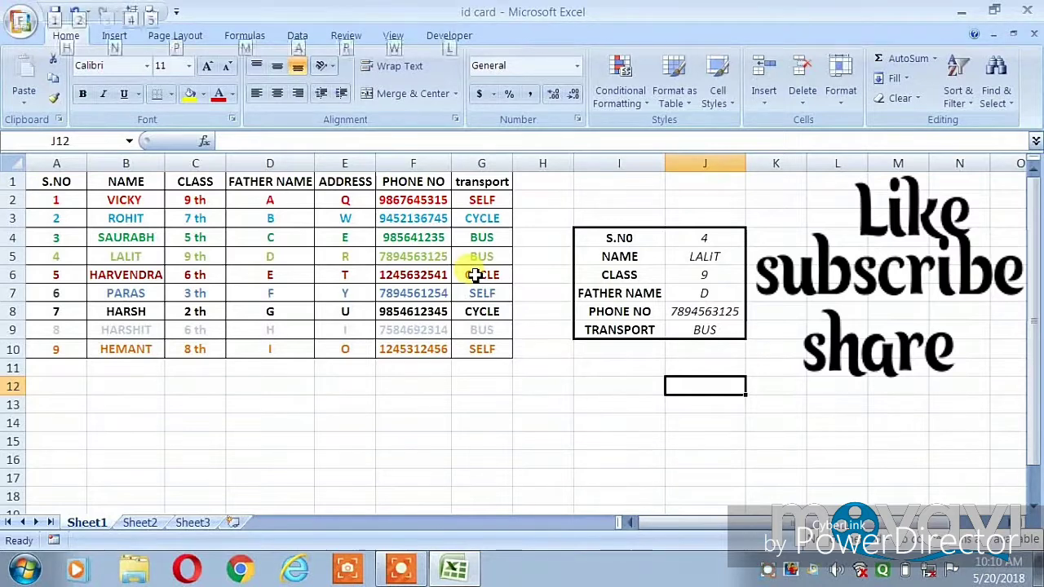